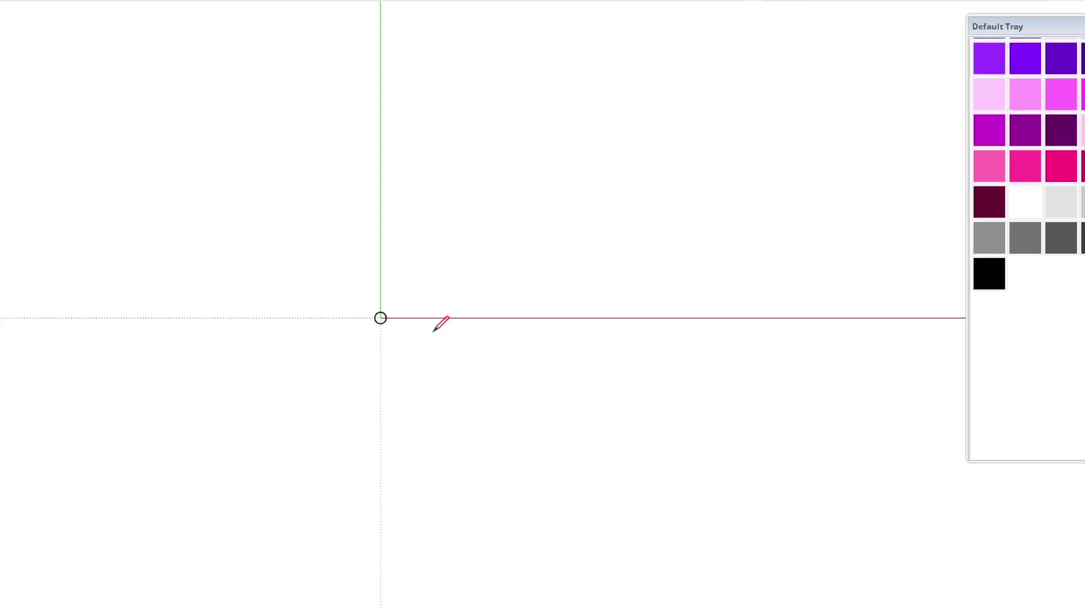
Draw a line of length 10 from the centre of the small circle at the origin along the positive green axis
left_click(380, 318)
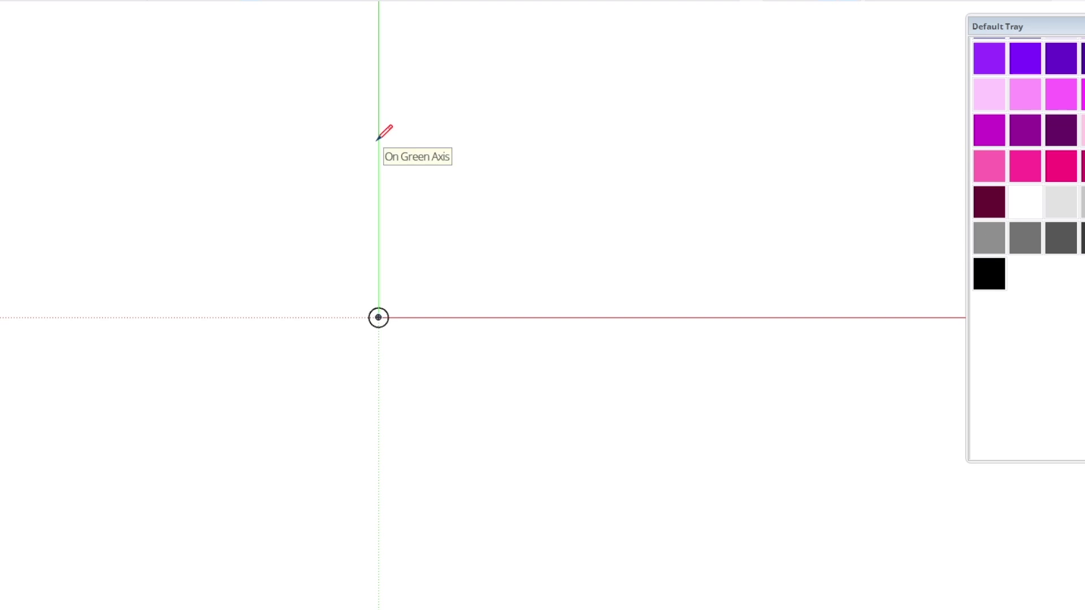
type("10")
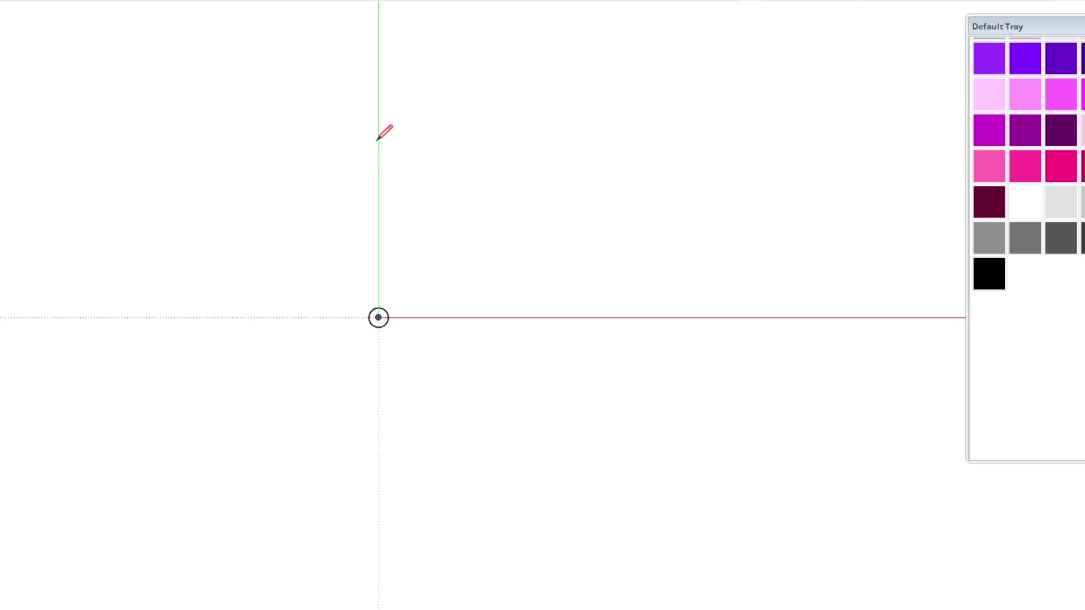
key("Return")
scroll(412, 169, "down", 2)
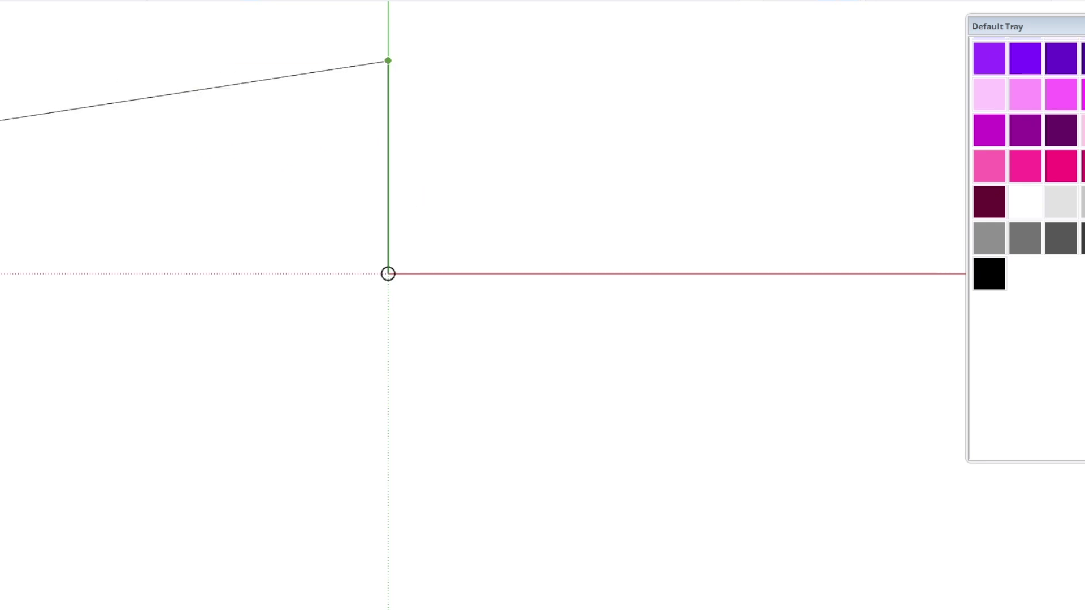
key("space")
scroll(213, 129, "down", 1)
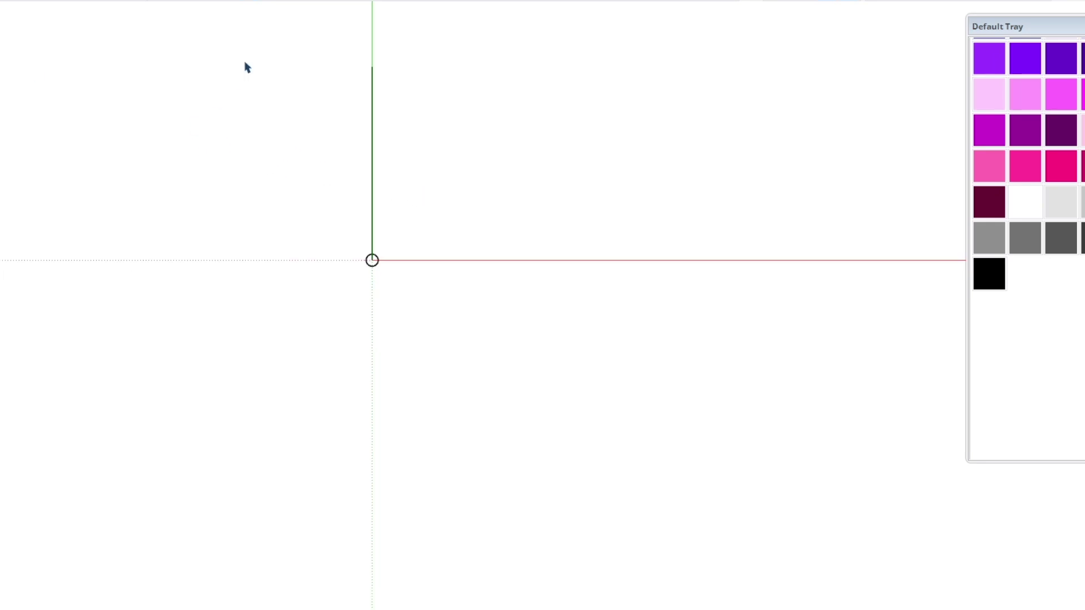
Rotate-copy the vertical line clockwise about the circle's centre by 6 degrees, making 4 copies
scroll(280, 41, "up", 5)
scroll(282, 52, "up", 1)
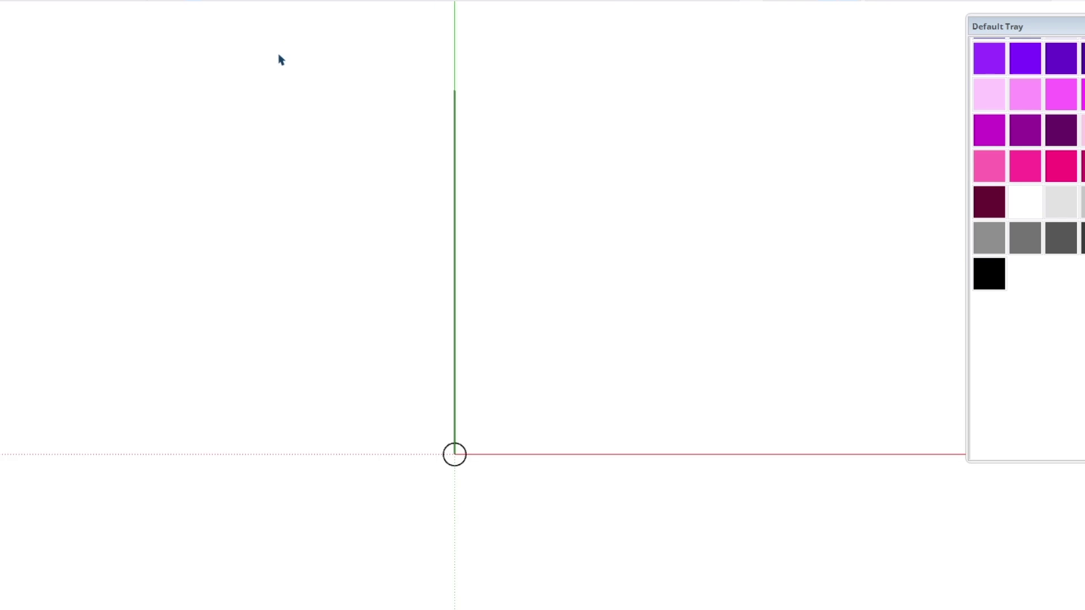
left_click(454, 435)
key("m")
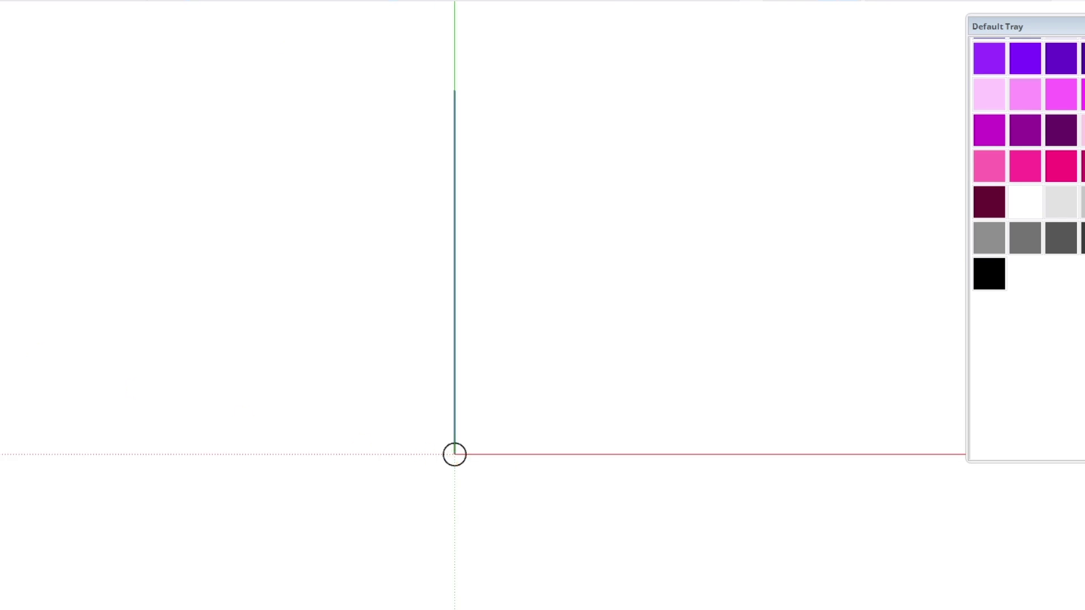
key("q")
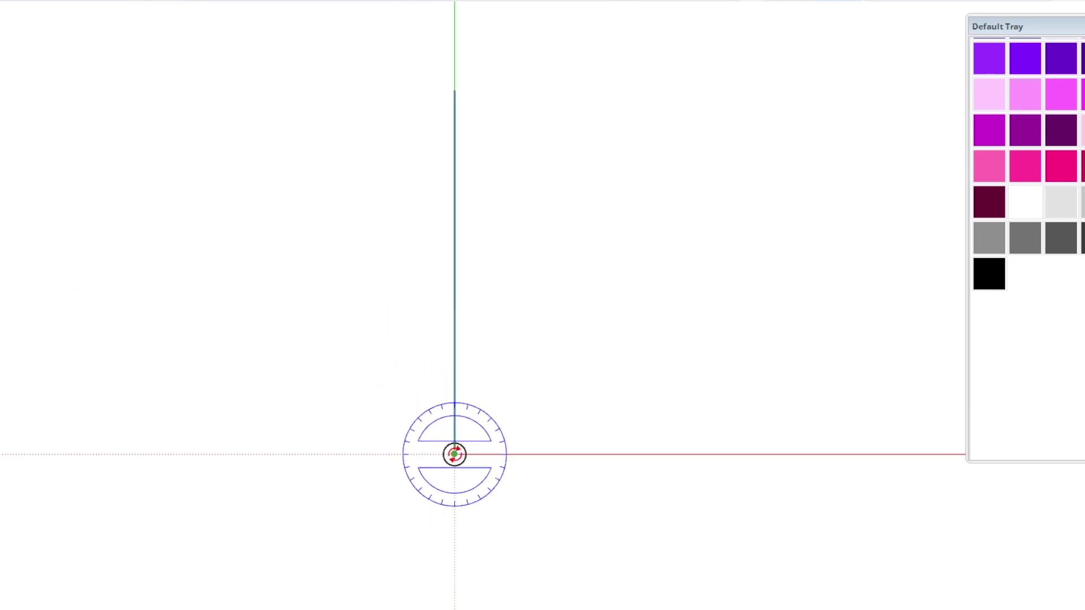
key("ctrl")
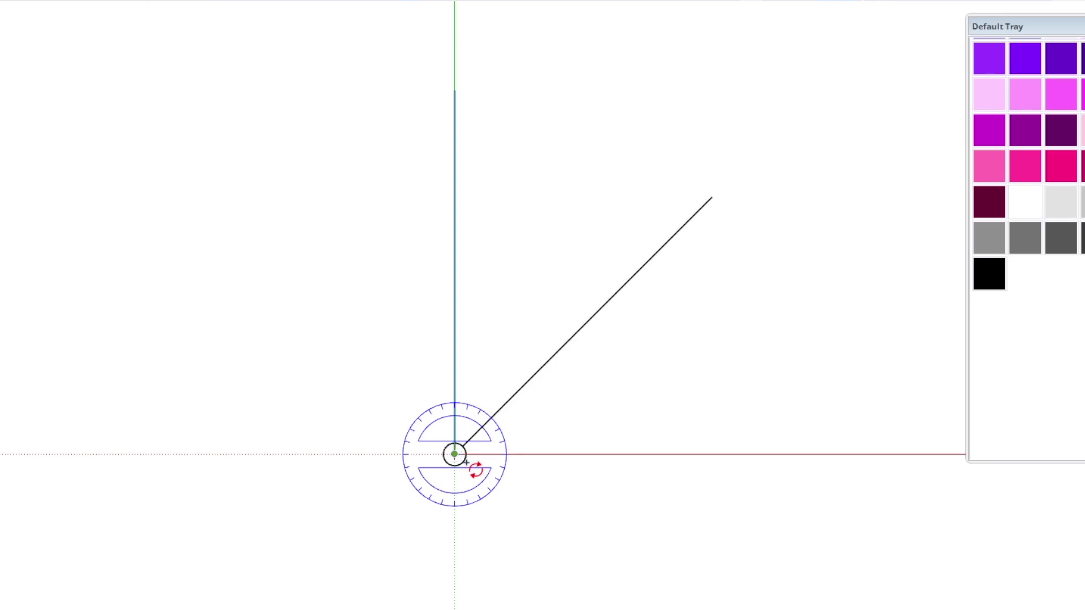
type("6")
key("Return")
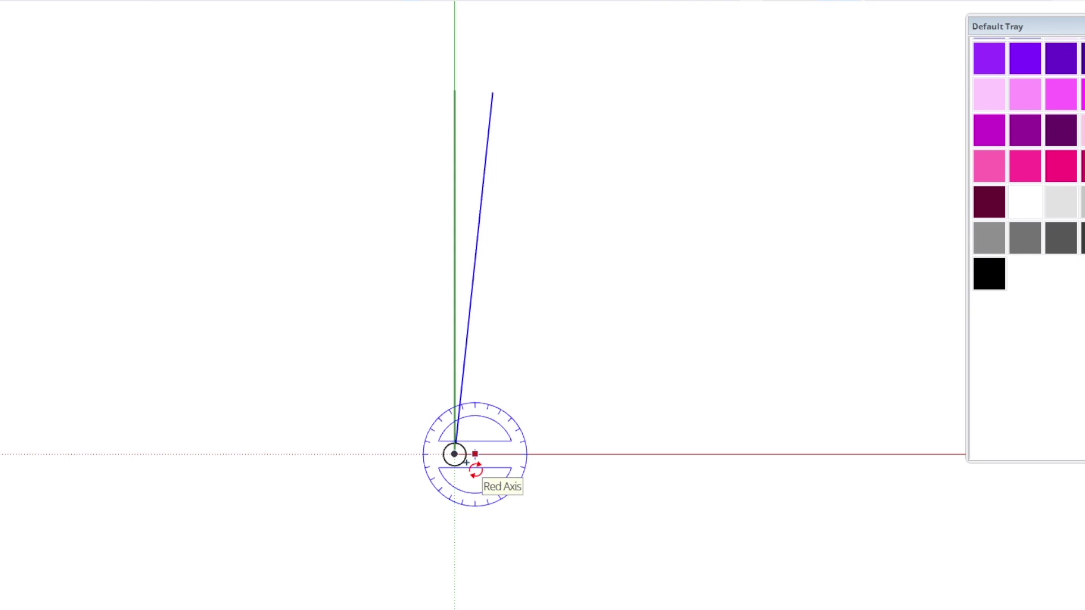
type("4x")
key("Return")
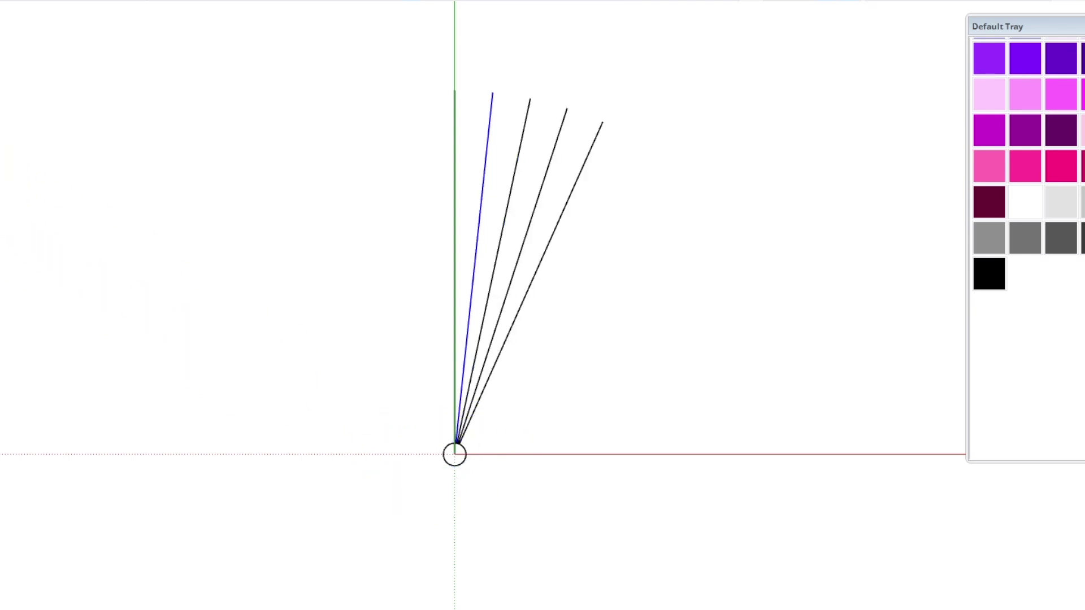
Draw a narrow rectangle against the right side of the vertical line, covering about its outer 70 percent
scroll(370, 77, "up", 4)
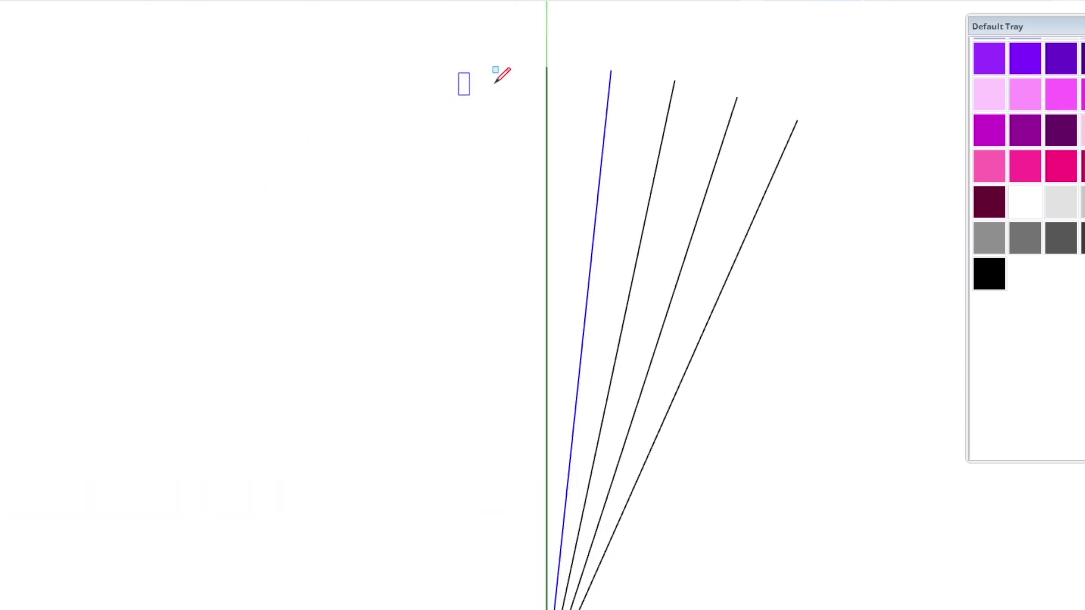
left_click(545, 67)
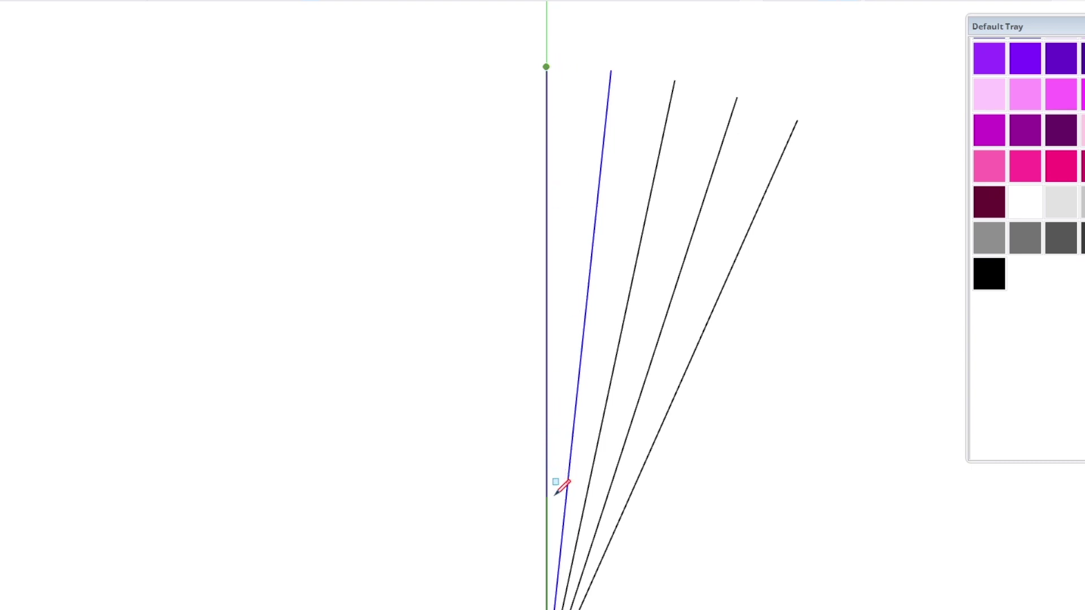
scroll(557, 495, "up", 2)
scroll(557, 496, "up", 1)
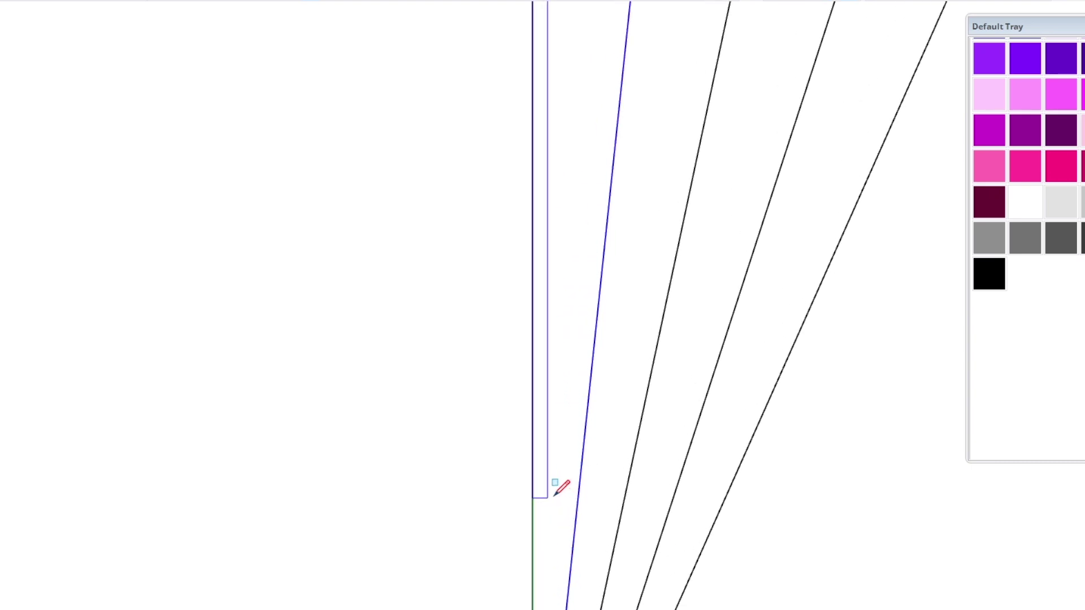
left_click(553, 495)
scroll(551, 480, "down", 2)
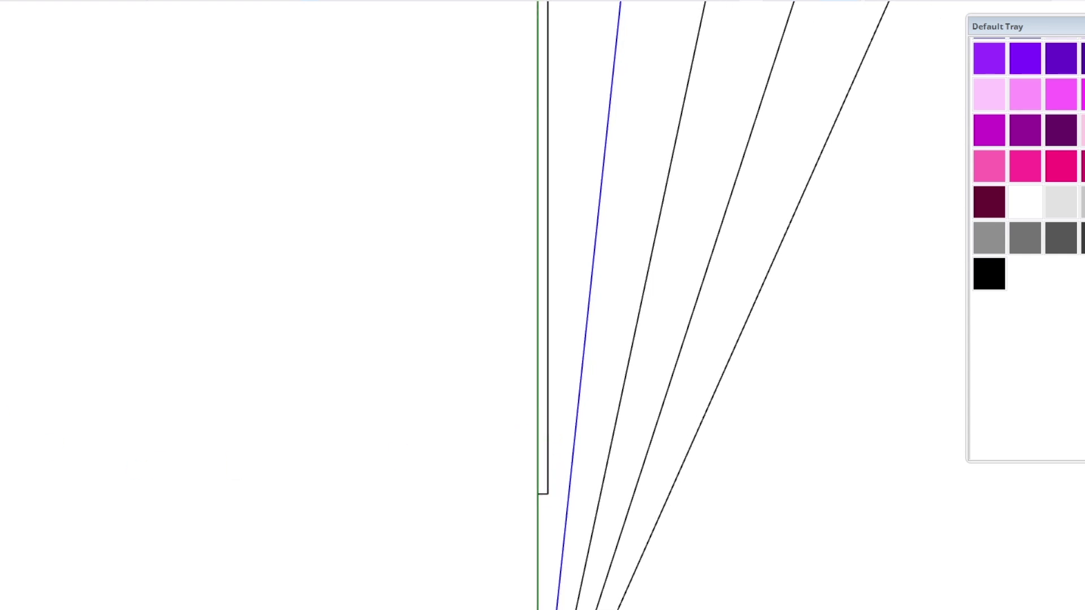
Copy the narrow rectangle by its own width to the left side of the vertical line
scroll(499, 443, "up", 2)
left_click(557, 514)
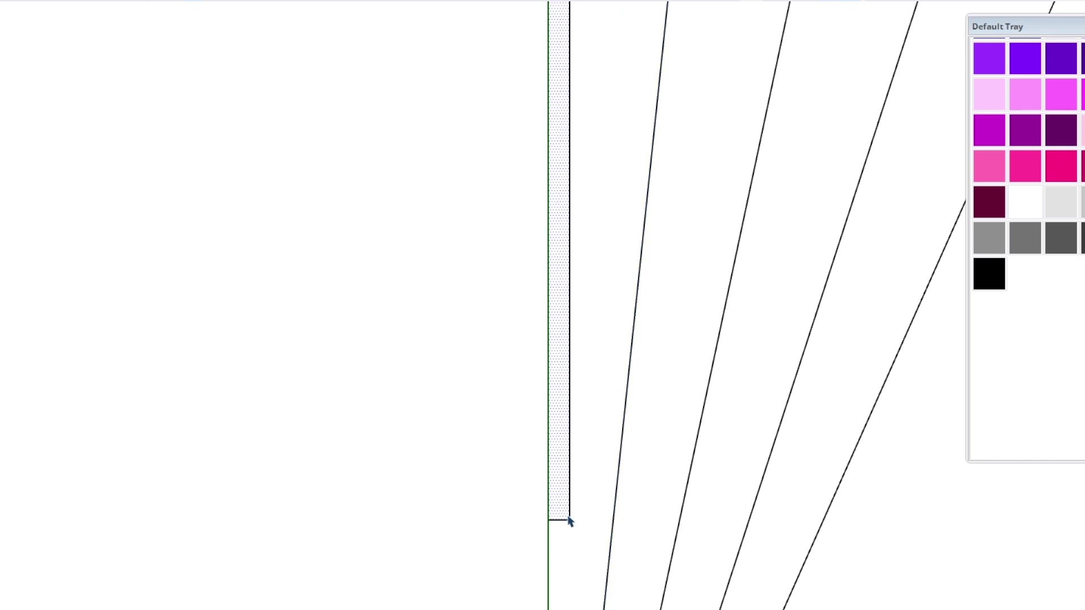
key("m")
left_click(568, 519)
left_click(547, 520)
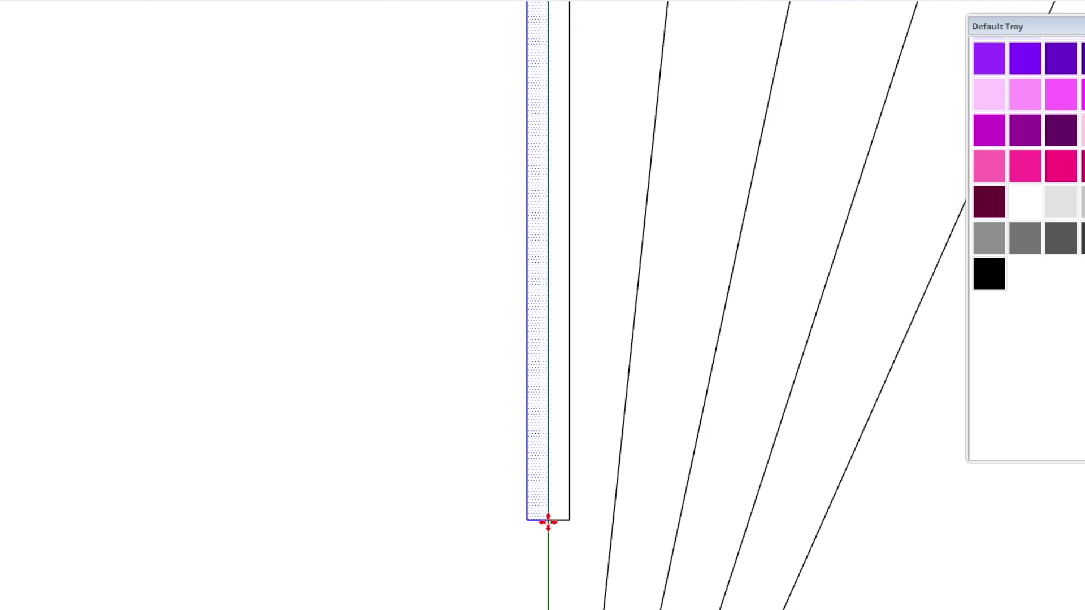
Paint both narrow rectangles of the hour marker black
left_click(990, 276)
left_click(562, 376)
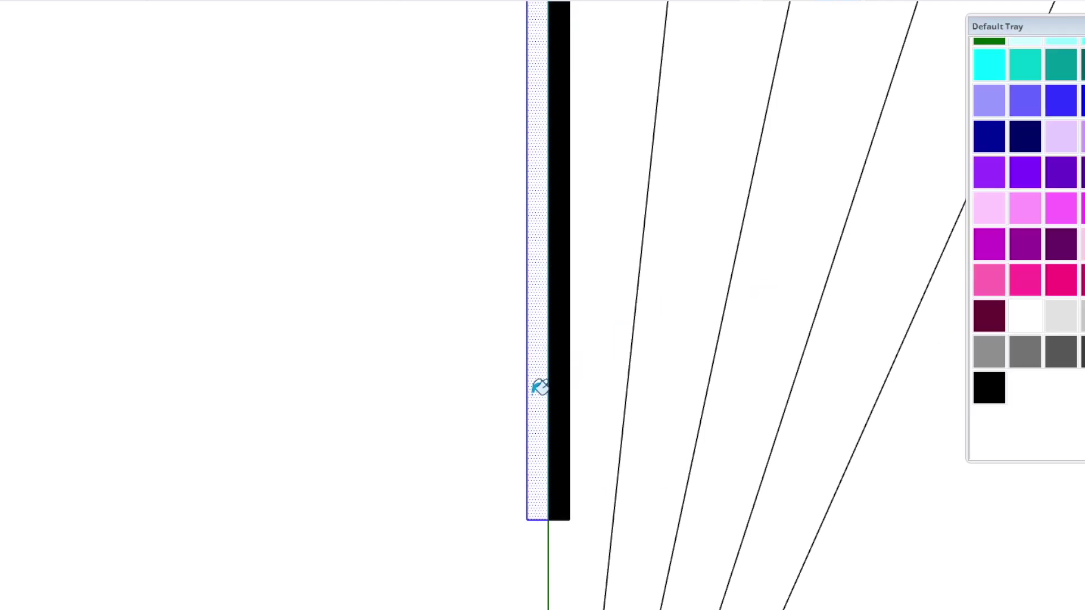
left_click(533, 380)
Rotate-copy the black marker and its minute lines about the circle's centre by 30 degrees, making 11 copies around the full circle
scroll(527, 377, "down", 1)
scroll(527, 377, "down", 4)
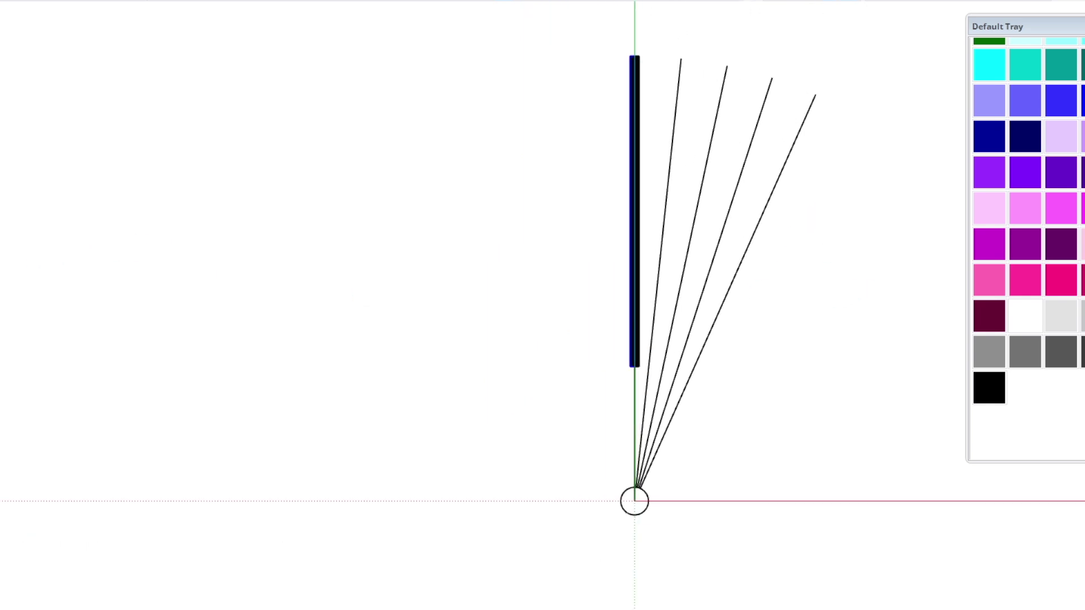
mouse_move(402, 462)
middle_mouse_down("shift")
mouse_move(290, 421)
mouse_move(153, 341)
mouse_move(73, 335)
middle_mouse_up("shift")
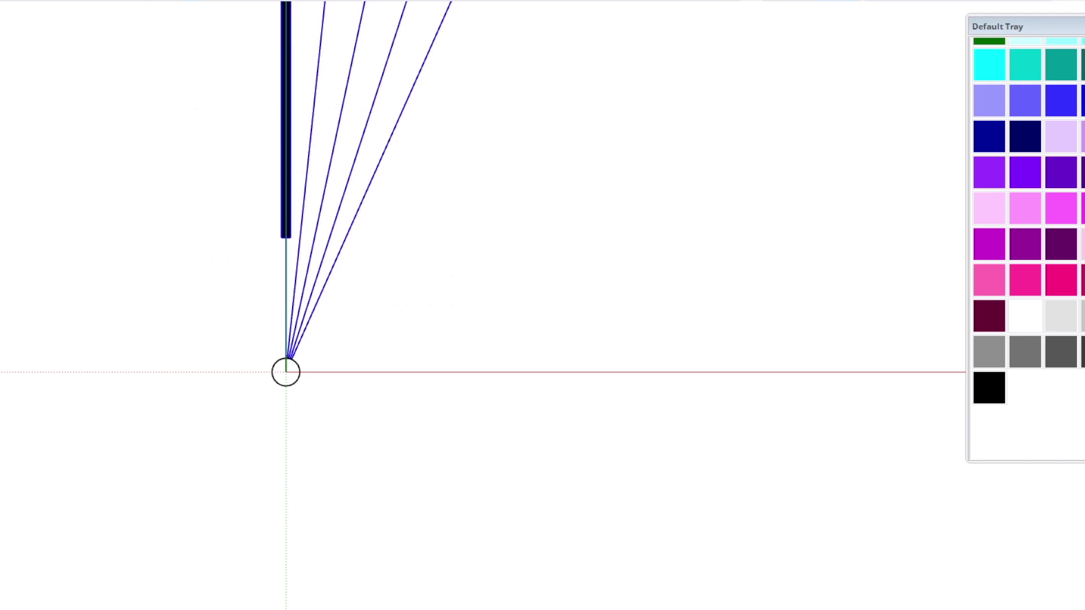
key("q")
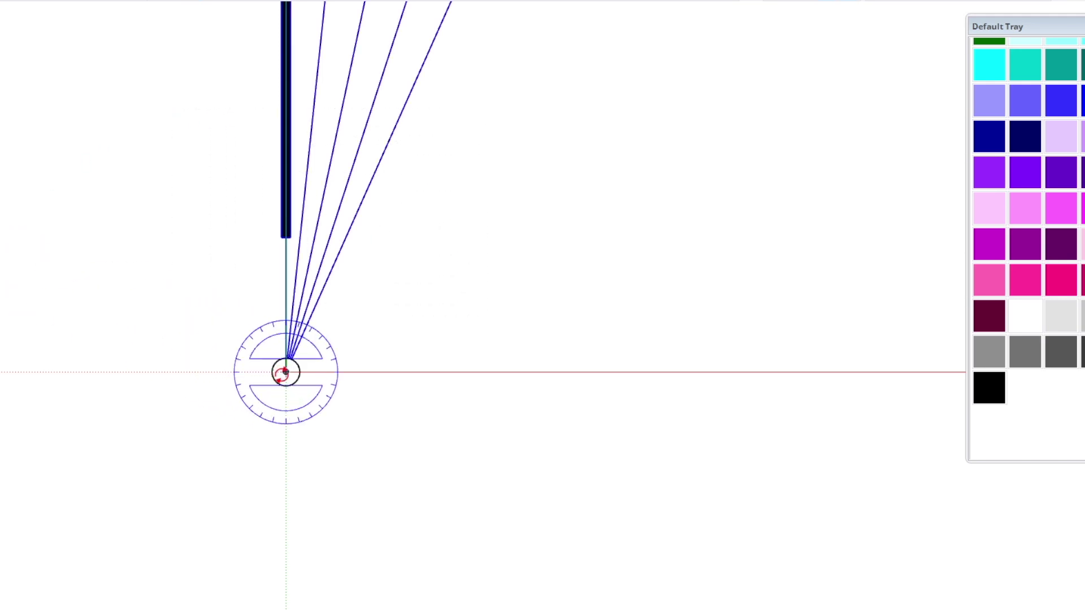
key("ctrl")
left_click(285, 371)
left_click(295, 373)
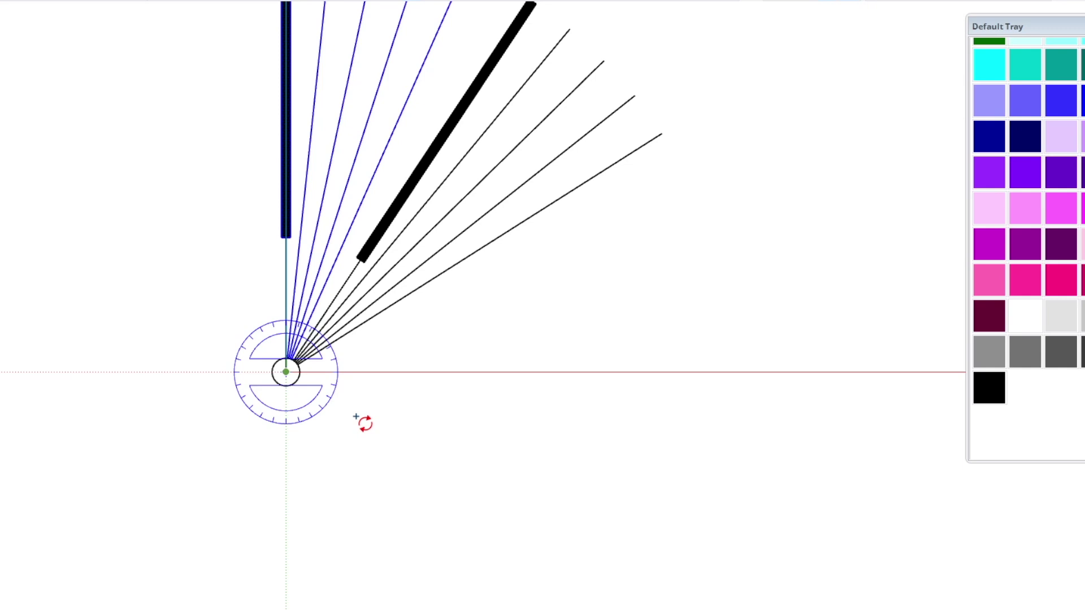
type("30")
key("Return")
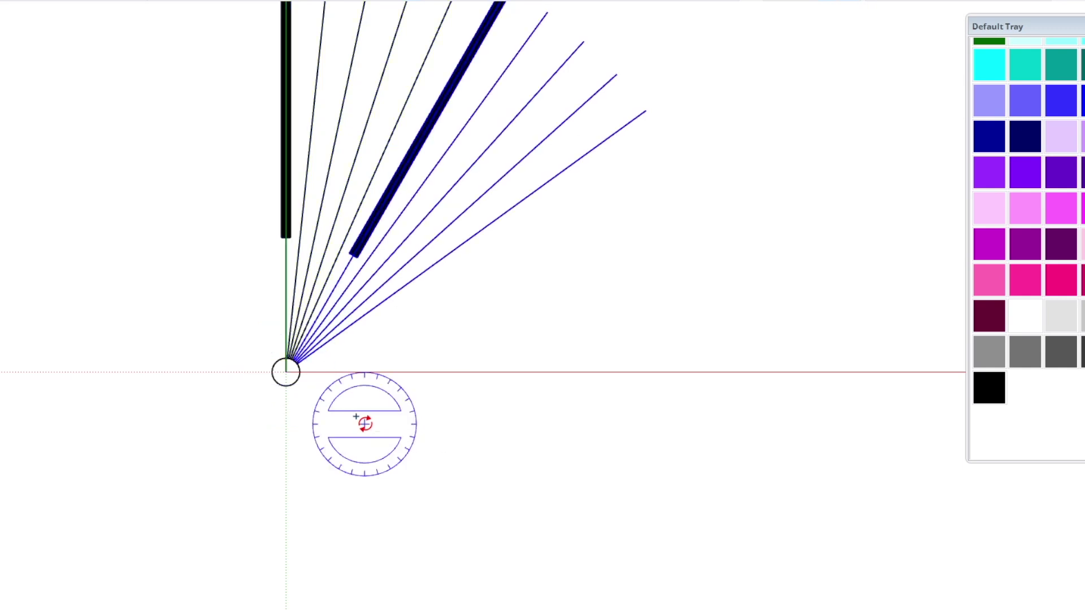
type("x11")
key("Return")
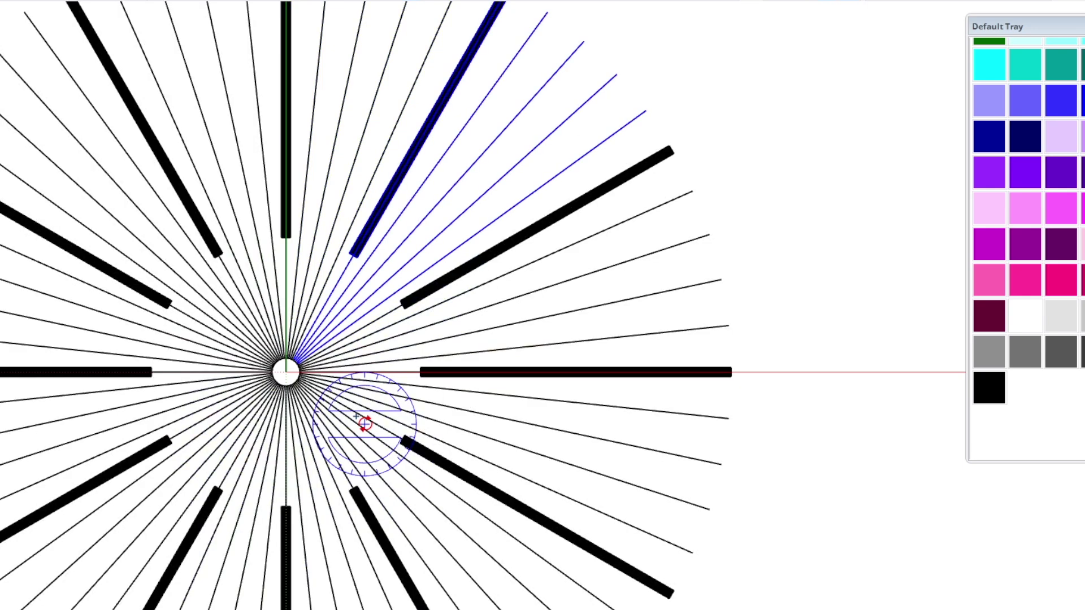
Select all hour markers and minute lines of the radial dial and make them one group
scroll(649, 452, "down", 3)
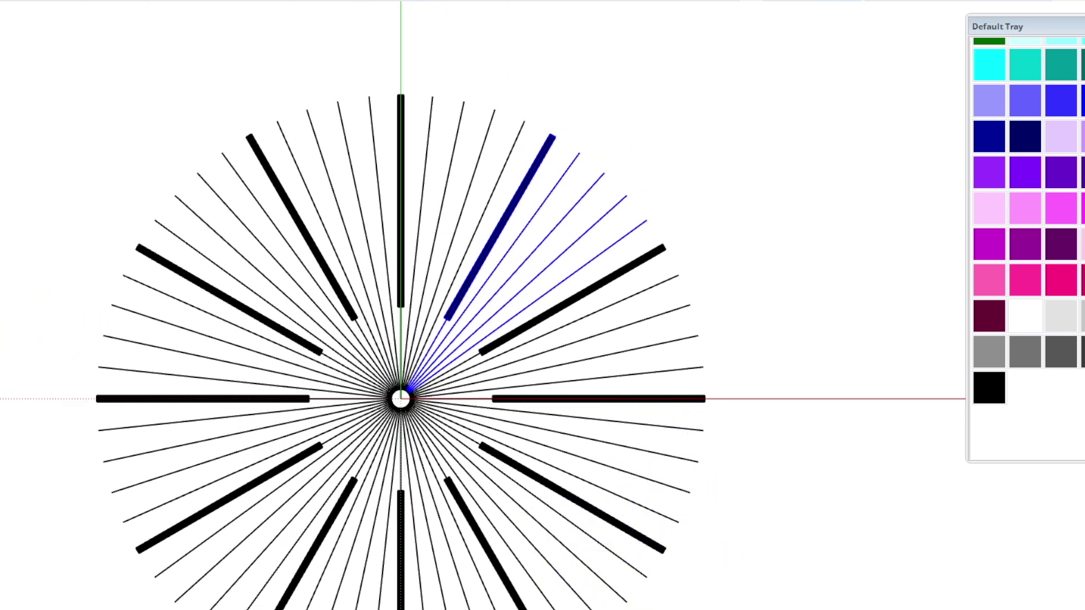
middle_click_drag(359, 459, 349, 371, "shift")
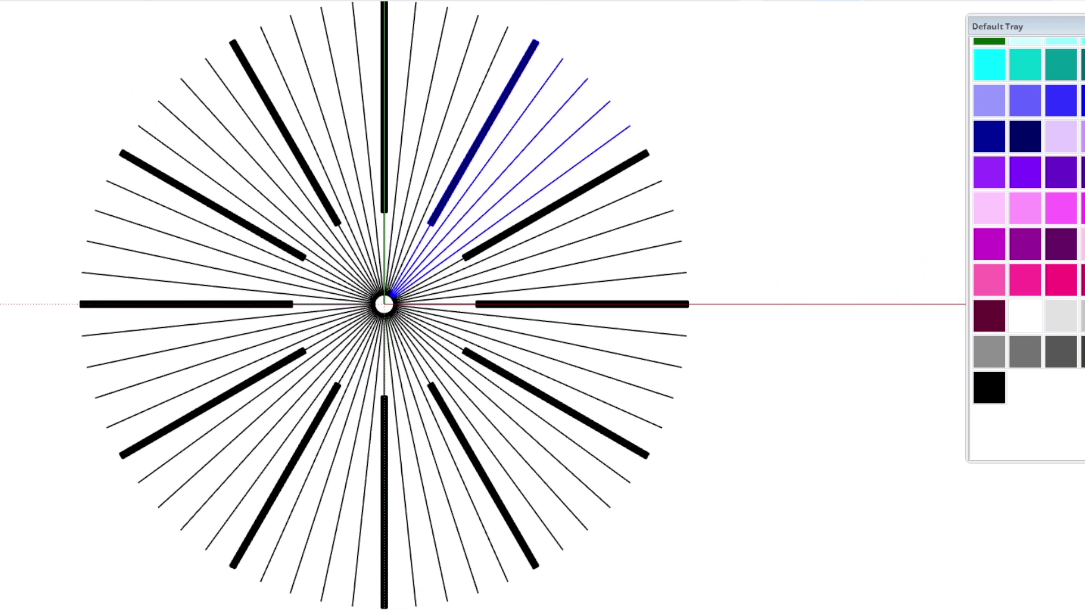
key("ctrl+t")
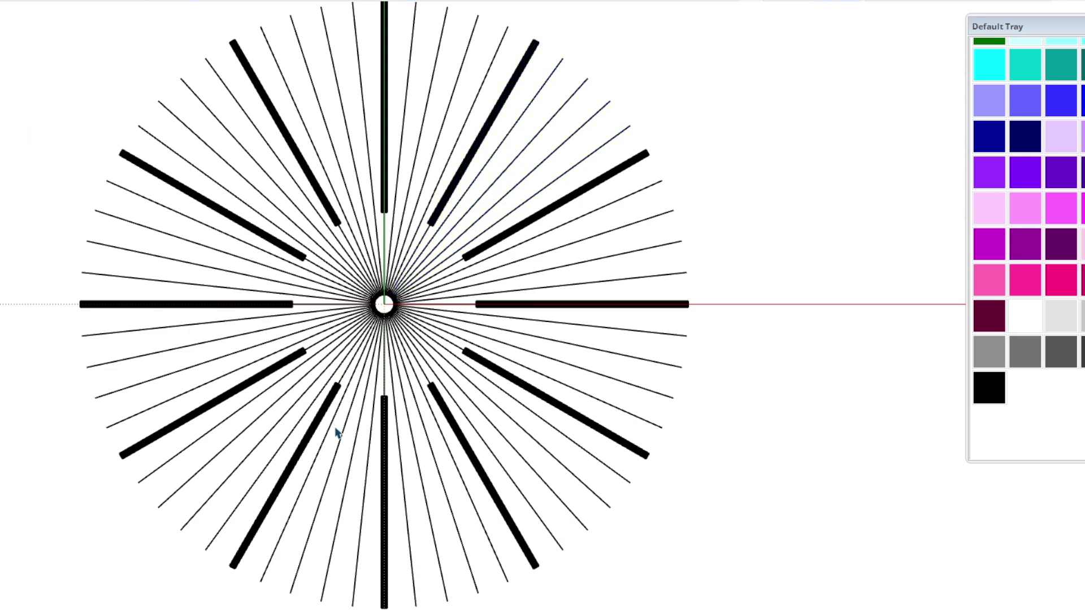
left_click_drag(754, 525, 46, 86)
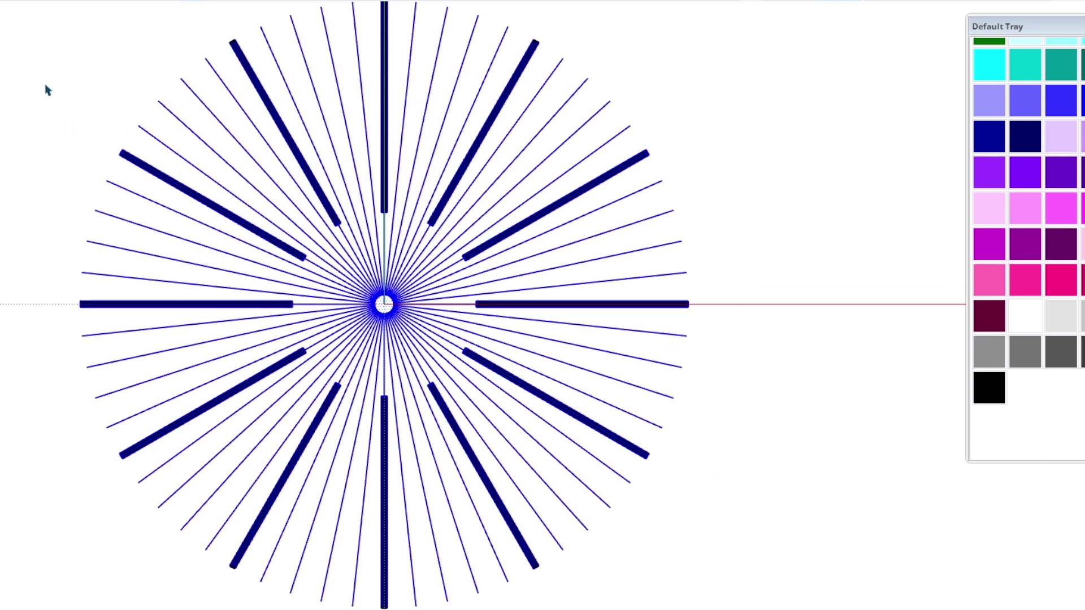
right_click(376, 310)
left_click(411, 439)
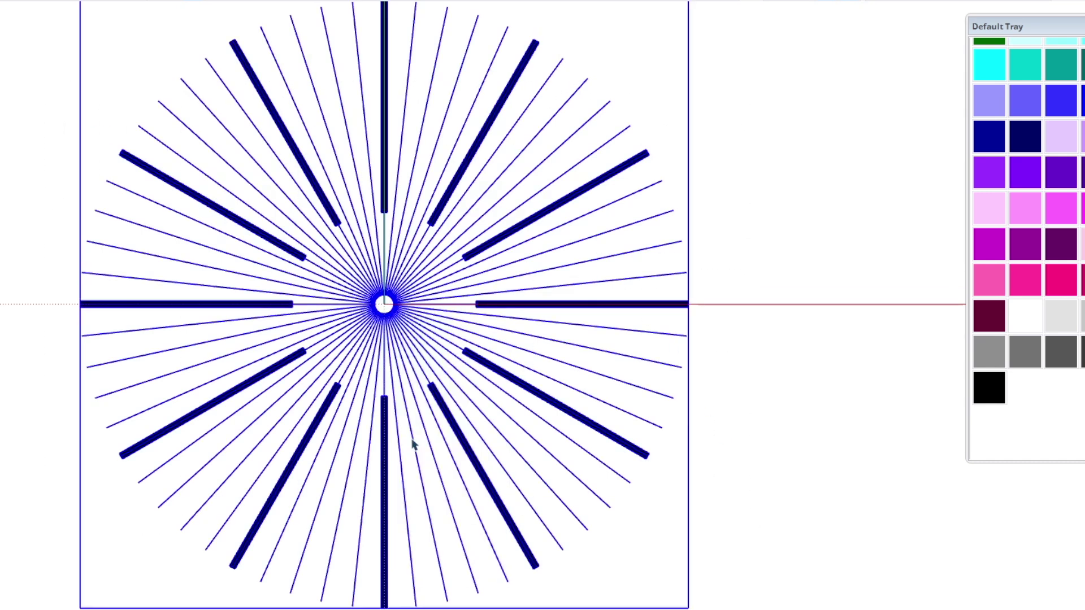
left_click(825, 265)
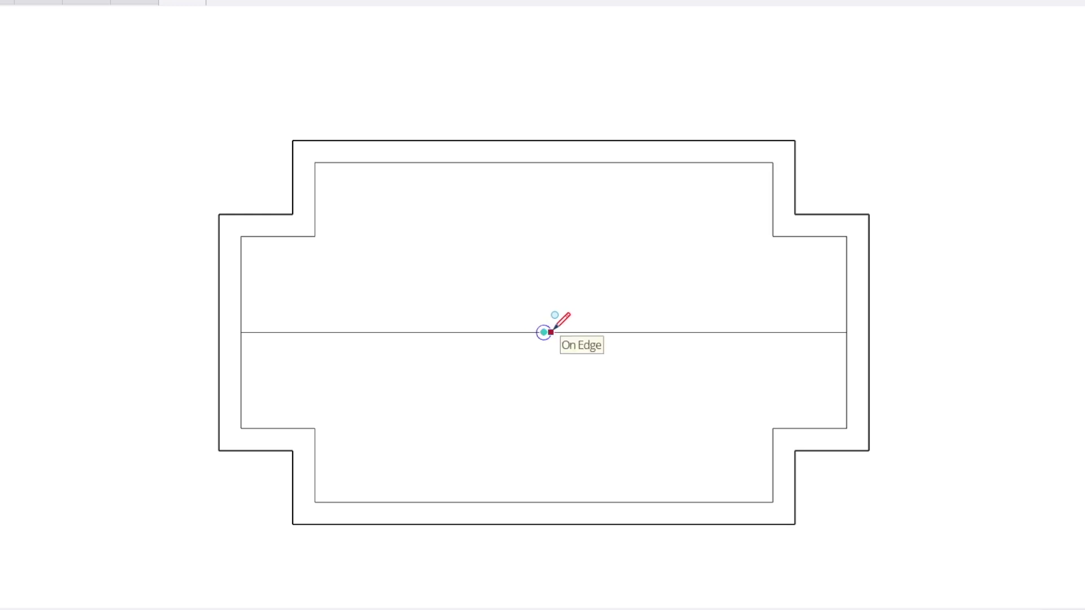
Draw a small circle at the midpoint of the stepped outline's centre line and remove the line segments on both sides of it
left_click(543, 332)
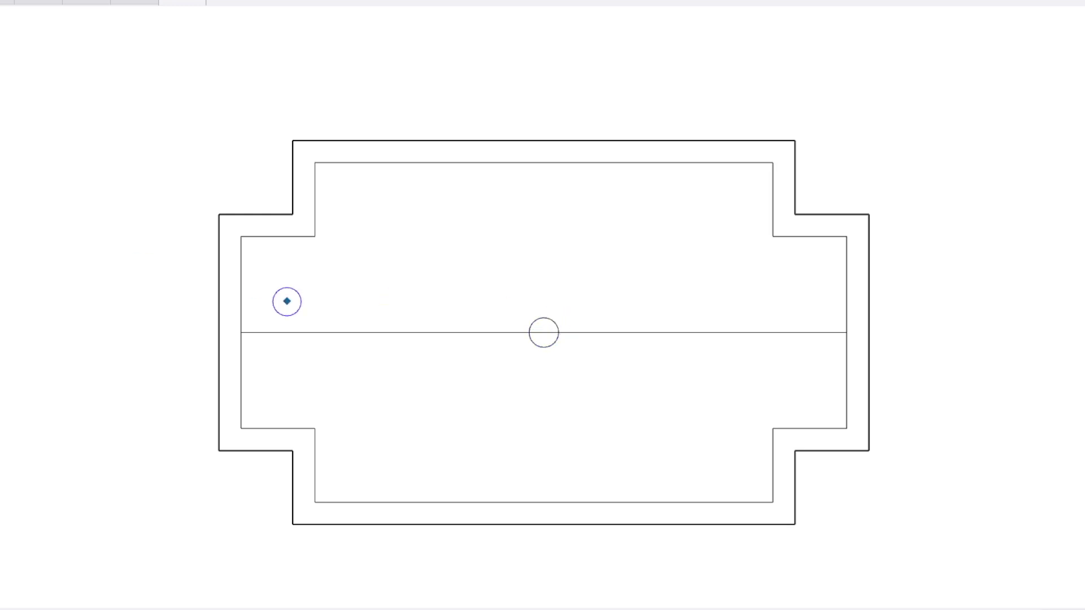
left_click(432, 333)
left_click(646, 332)
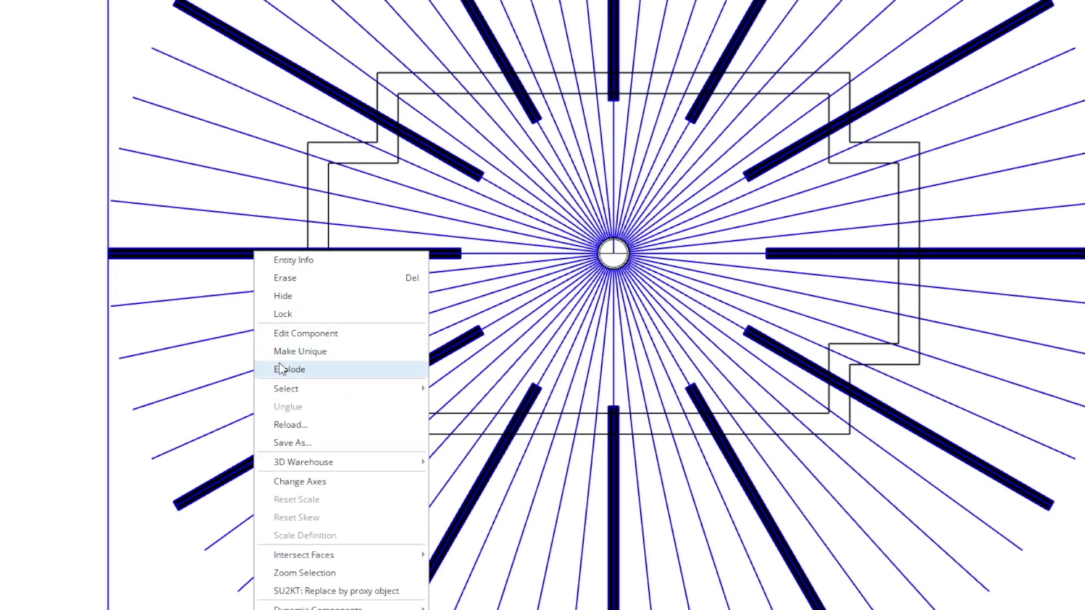
Explode the radial marker component placed over the stepped outline and intersect the faces of the markers and outline
left_click(289, 369)
scroll(294, 375, "down", 1)
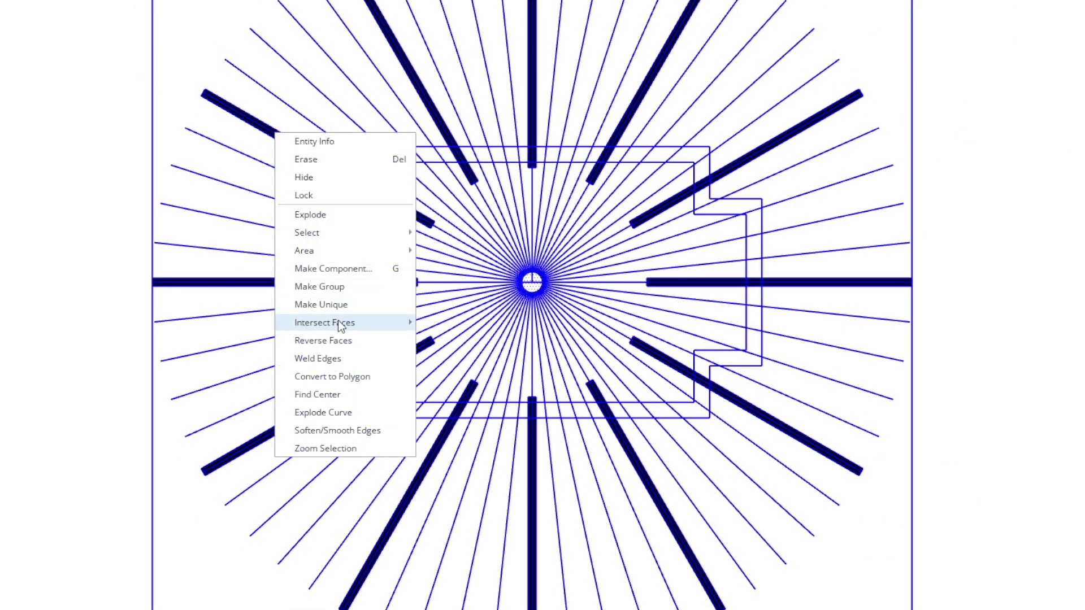
mouse_move(341, 322)
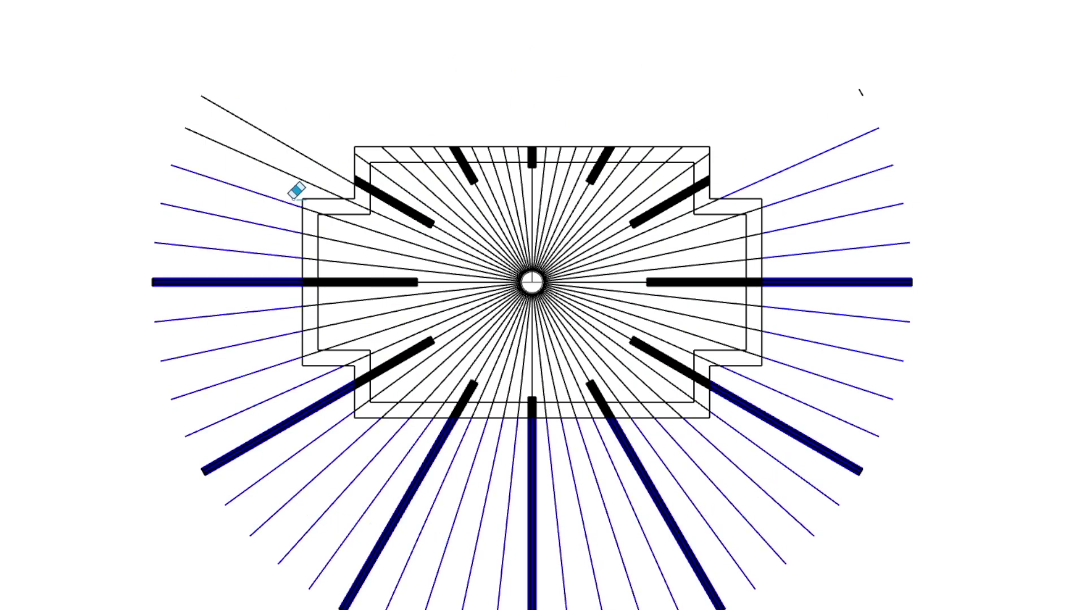
Erase the marker and minute-line remnants outside and inside the stepped dial, keeping only the pieces between its two outlines
mouse_move(678, 246)
left_mouse_down()
mouse_move(493, 196)
mouse_move(414, 295)
mouse_move(566, 375)
mouse_move(682, 257)
mouse_move(596, 182)
left_mouse_up()
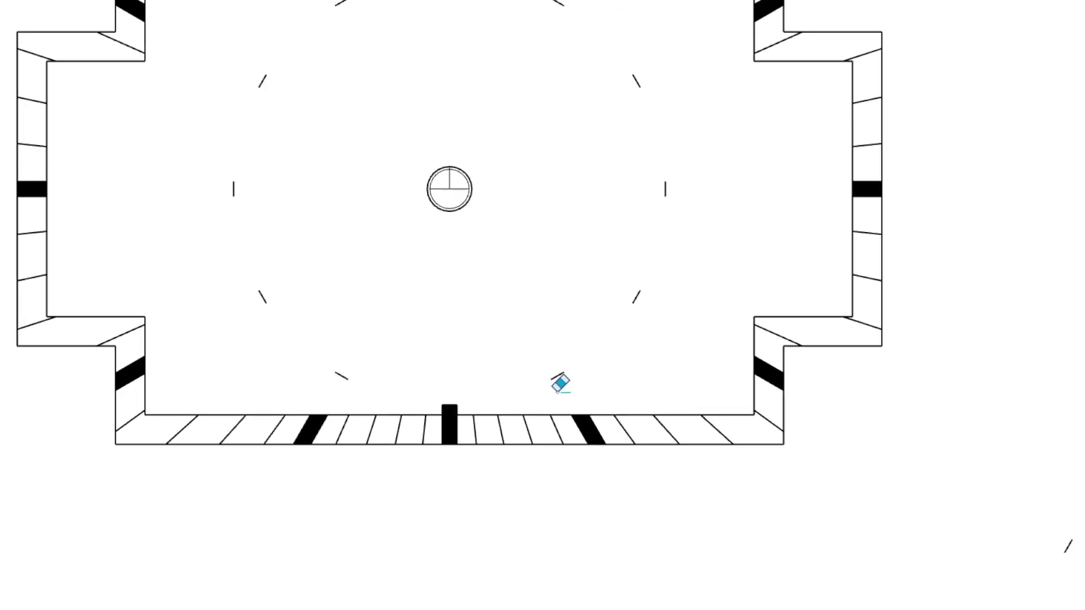
mouse_move(466, 400)
left_mouse_down()
mouse_move(428, 400)
mouse_move(500, 393)
mouse_move(574, 364)
mouse_move(642, 284)
left_mouse_up()
left_click_drag(667, 188, 653, 165)
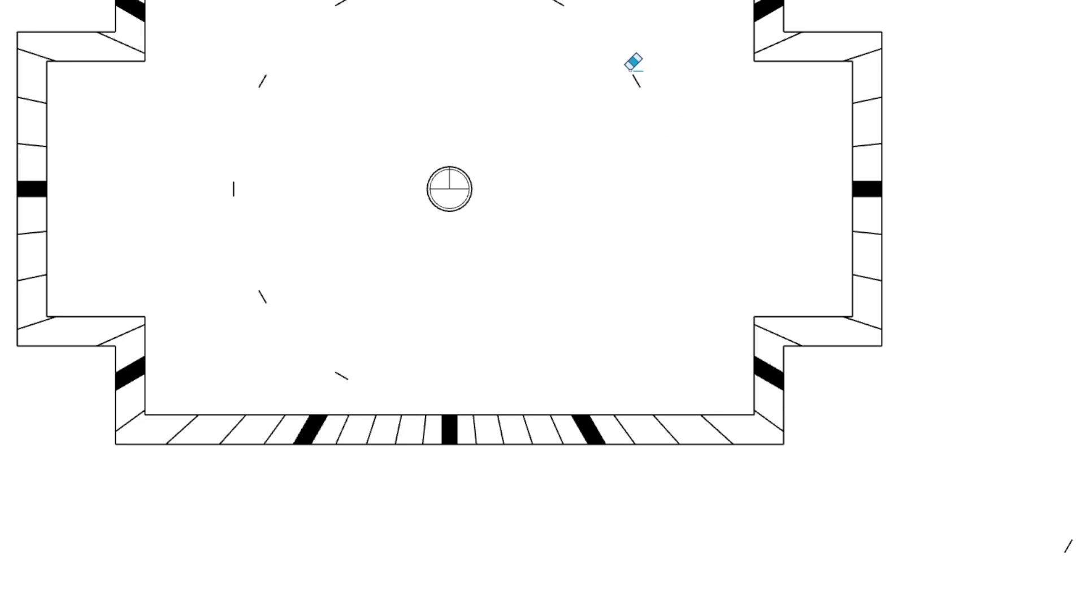
left_click_drag(633, 63, 666, 96)
scroll(661, 170, "down", 2)
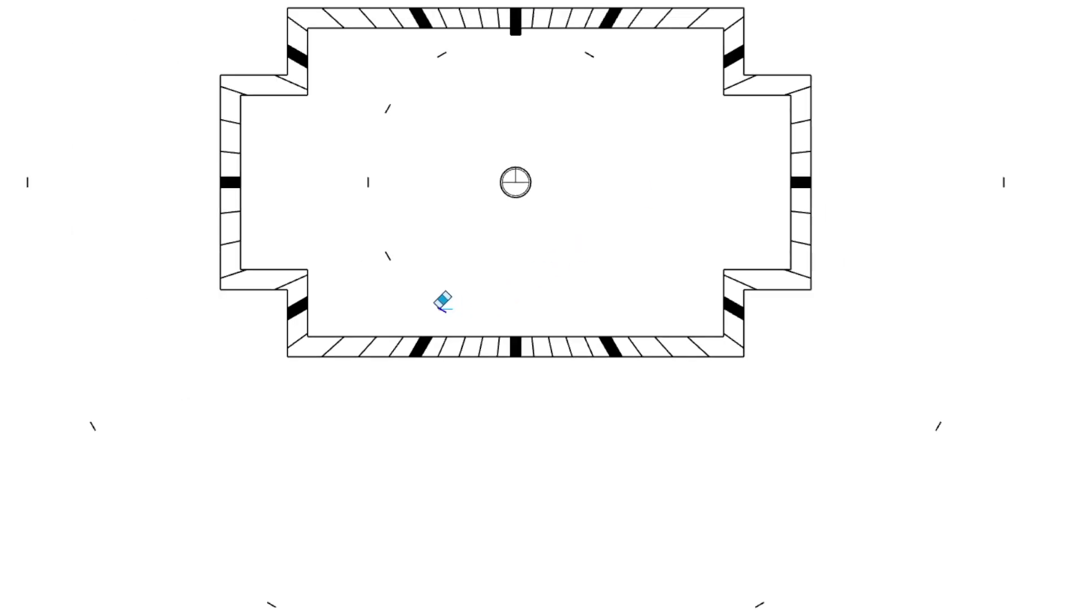
left_click_drag(439, 309, 392, 248)
left_click_drag(368, 193, 395, 121)
left_click_drag(385, 228, 405, 276)
left_click_drag(444, 63, 502, 55)
scroll(521, 29, "up", 3)
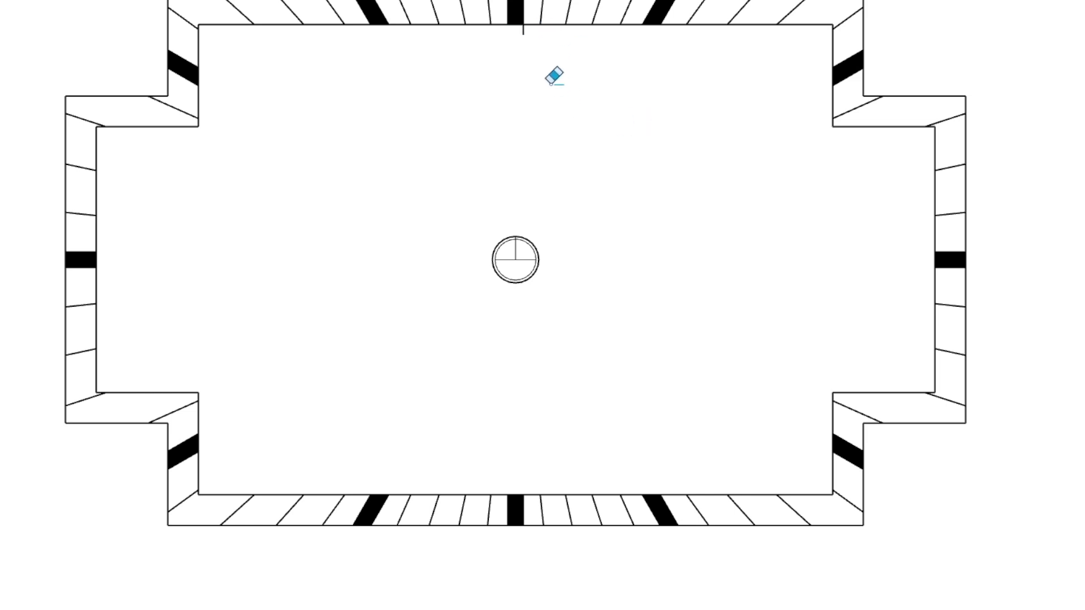
Erase the hour-marker ends protruding inward from the two side borders of the second dial
scroll(613, 154, "down", 3)
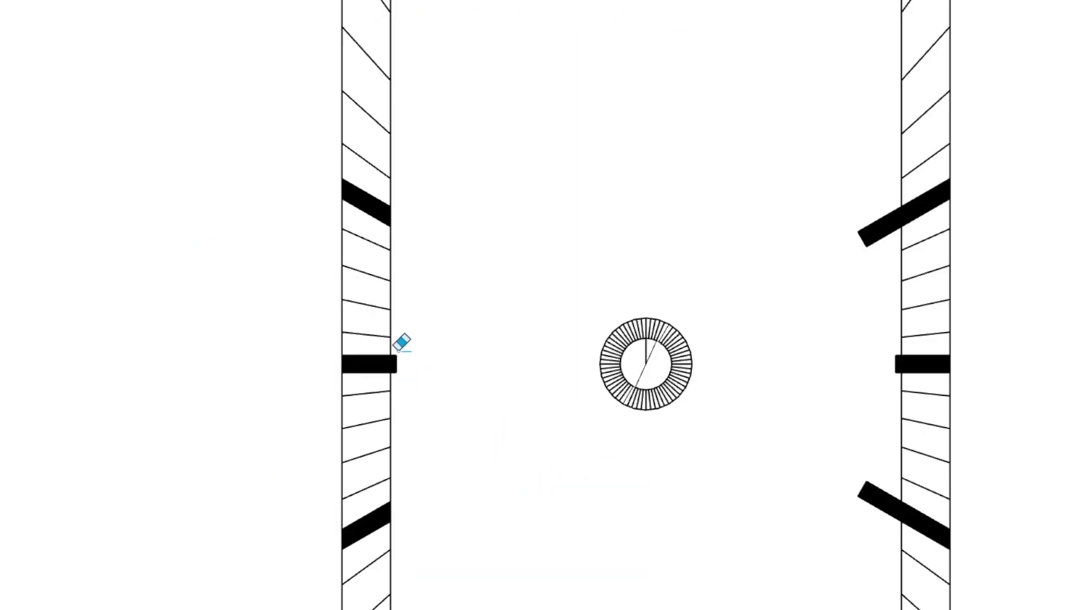
left_click_drag(398, 351, 398, 372)
left_click_drag(896, 230, 858, 204)
left_click_drag(891, 529, 857, 495)
left_click_drag(897, 374, 894, 357)
Move the gold gradient rectangle onto the stepped dial outline so it frames the dial evenly as its background
scroll(894, 357, "down", 2)
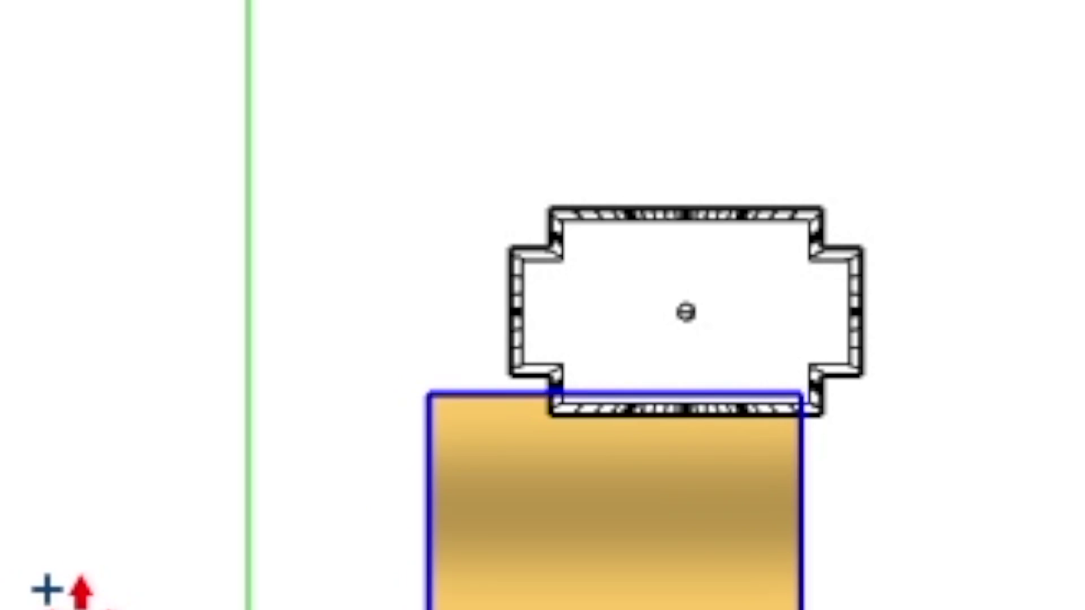
left_click_drag(80, 591, 151, 438)
scroll(1076, 335, "up", 4)
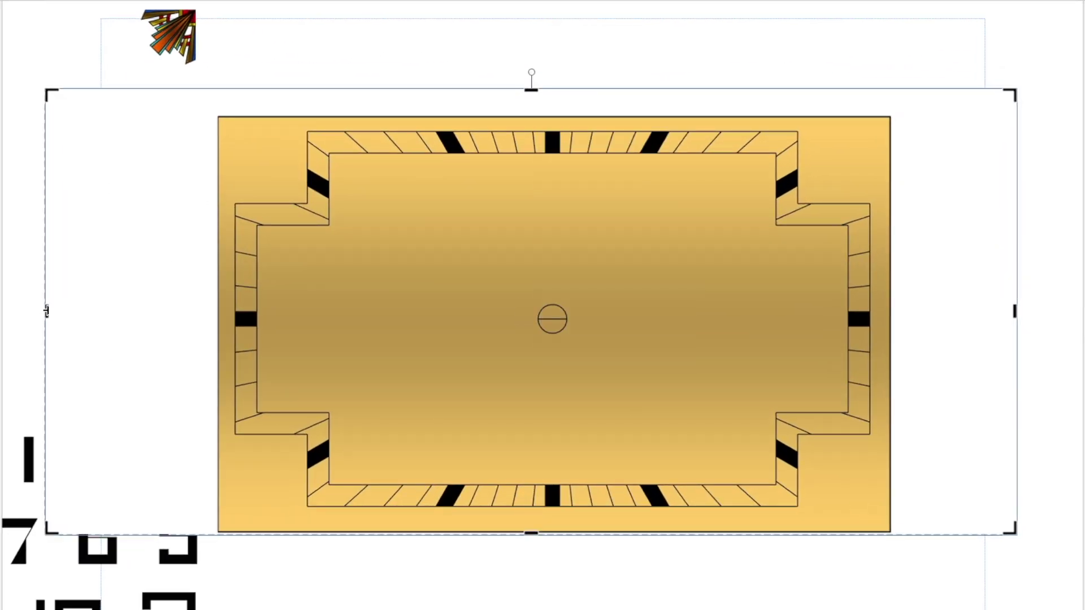
In Publisher, crop the blank margins of the dial picture to the edges of its gold panel
left_click_drag(46, 311, 217, 311)
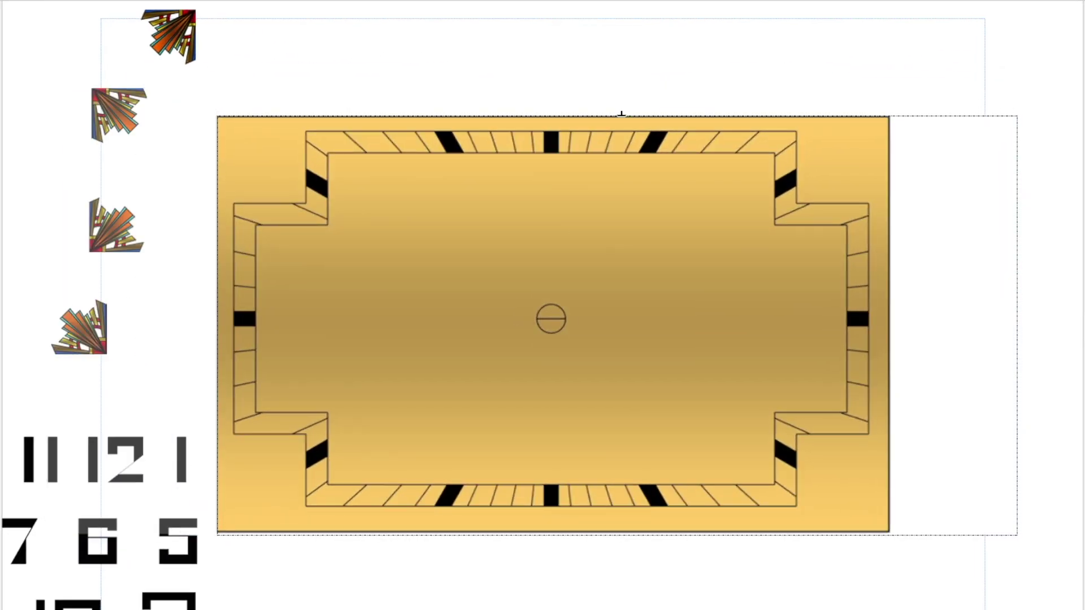
left_click_drag(1017, 324, 891, 327)
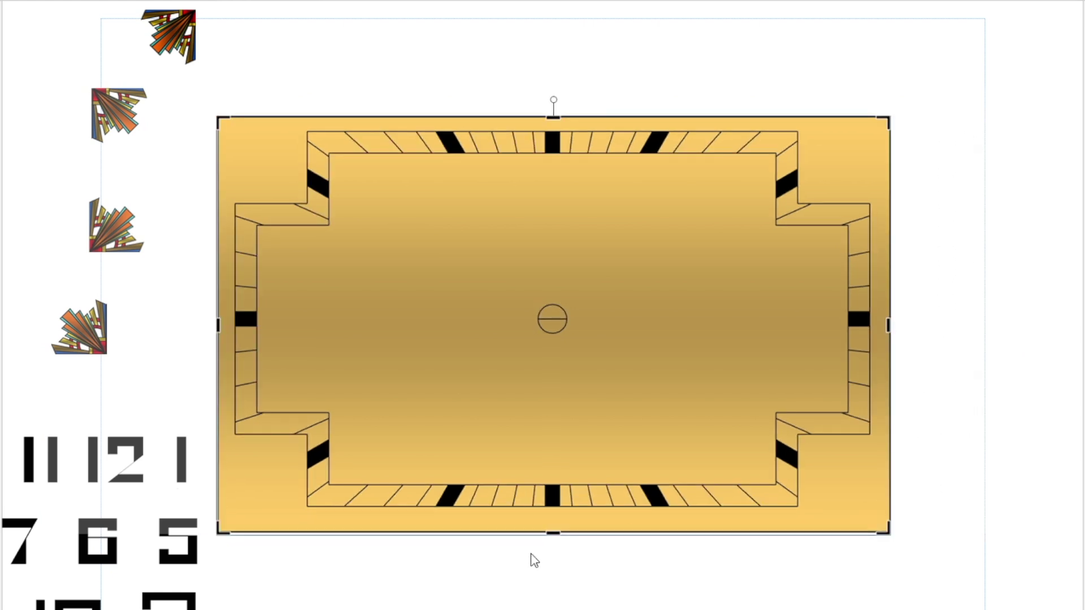
scroll(952, 404, "down", 4)
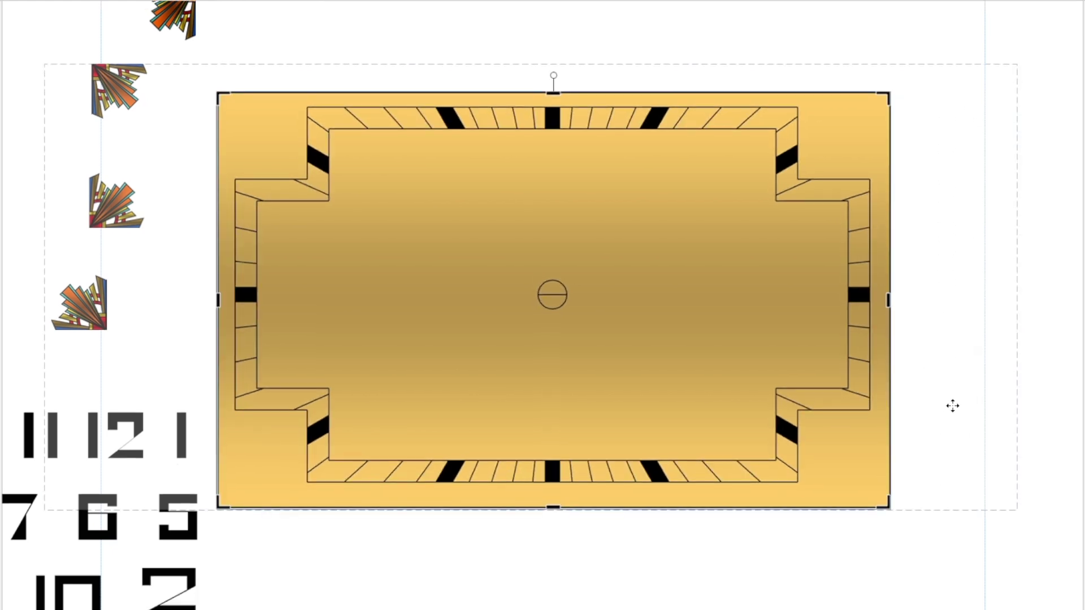
Place the 11, 12 and 1 numerals beneath the dial's upper border and send the gold dial picture behind them
scroll(952, 405, "up", 3)
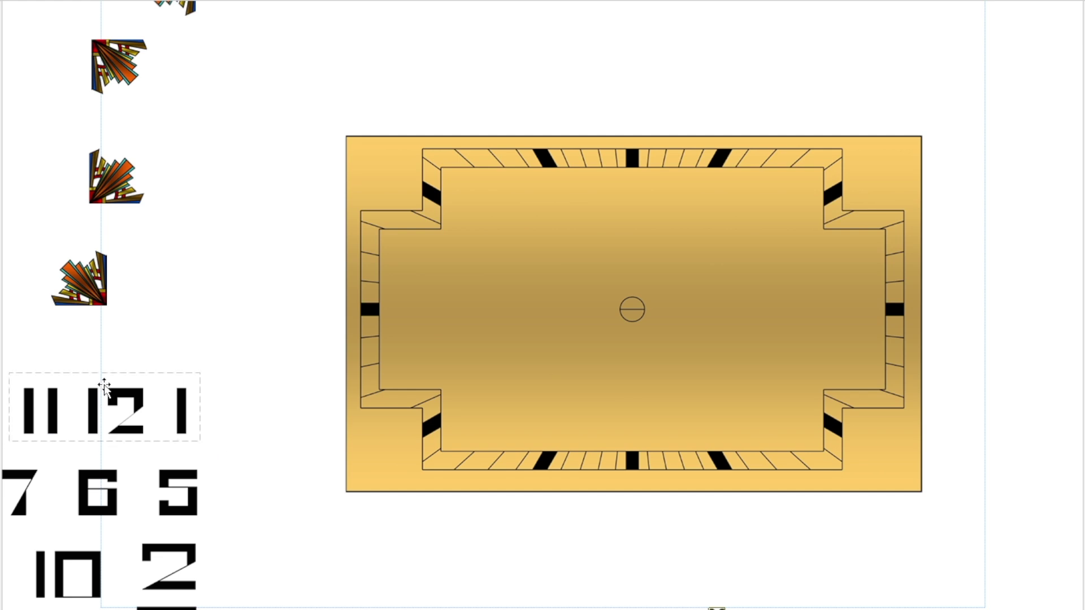
left_click(79, 406)
left_click_drag(86, 377, 609, 169)
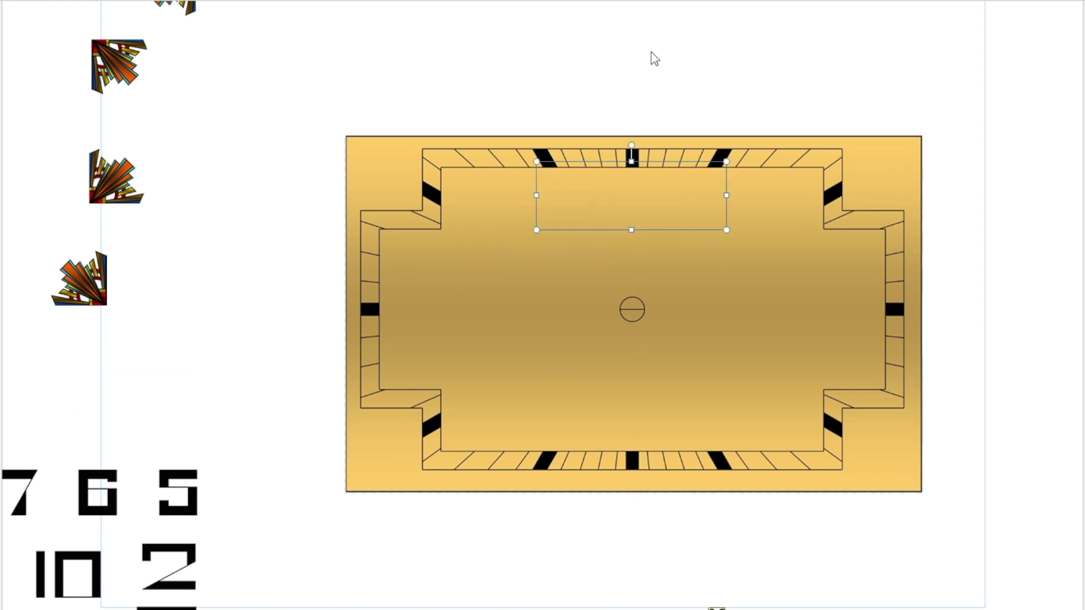
left_click(763, 290)
key("alt+shift+F6")
left_click(1031, 301)
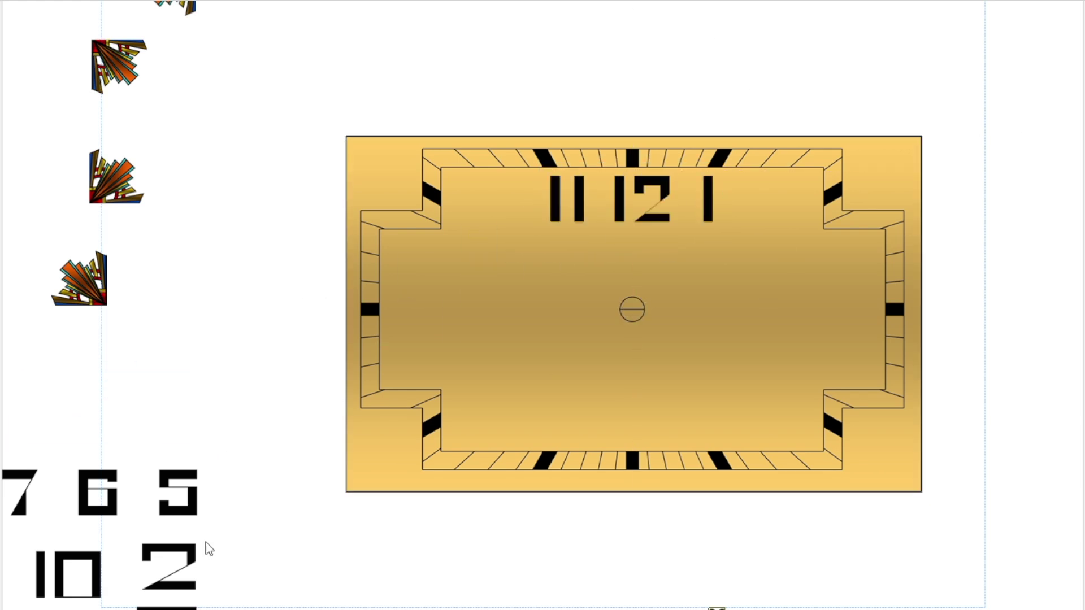
Place the numerals 2, 10, 7 6 5, 3 and 9 on the dial beside their matching hour markers
left_click_drag(201, 553, 822, 201)
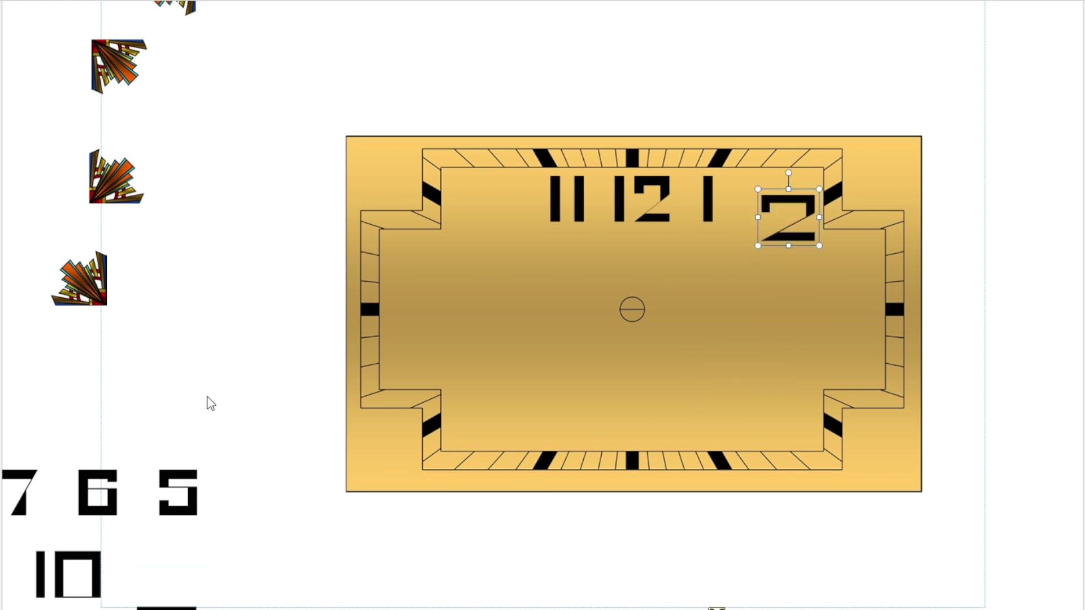
left_click_drag(91, 565, 522, 201)
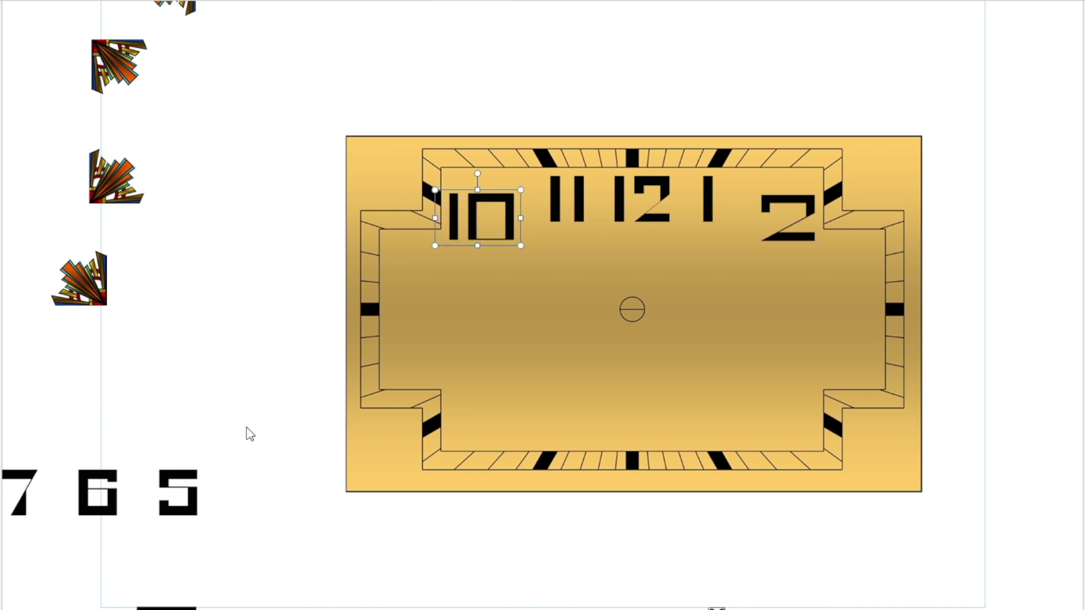
left_click_drag(202, 522, 737, 445)
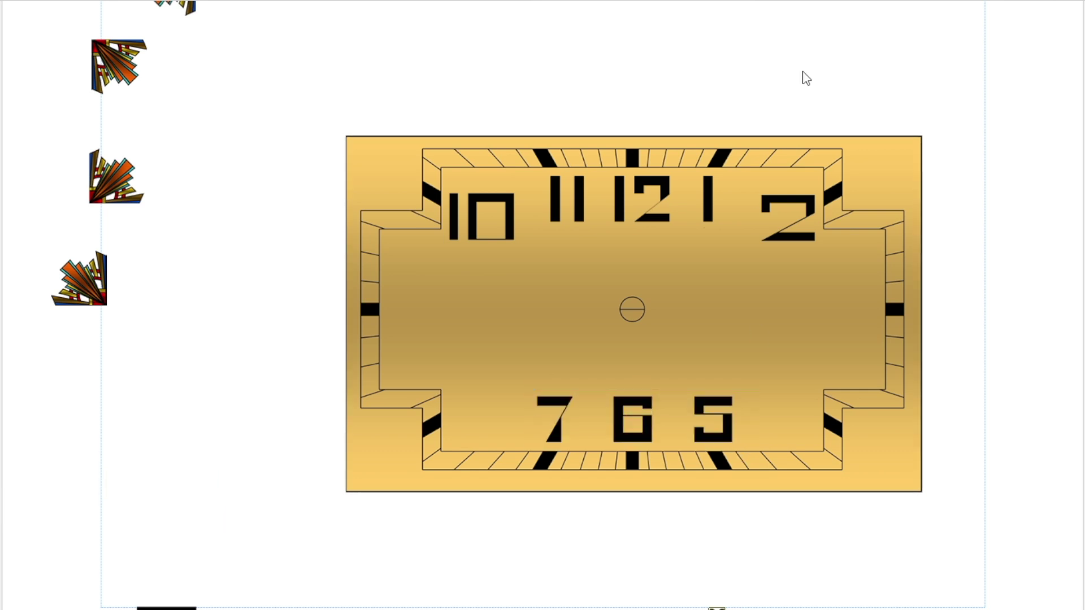
left_click_drag(195, 585, 876, 254)
left_click_drag(102, 588, 453, 253)
Place the numerals 8 and 4 on the dial and adjust them to sit beside their lower hour markers
left_click(403, 493)
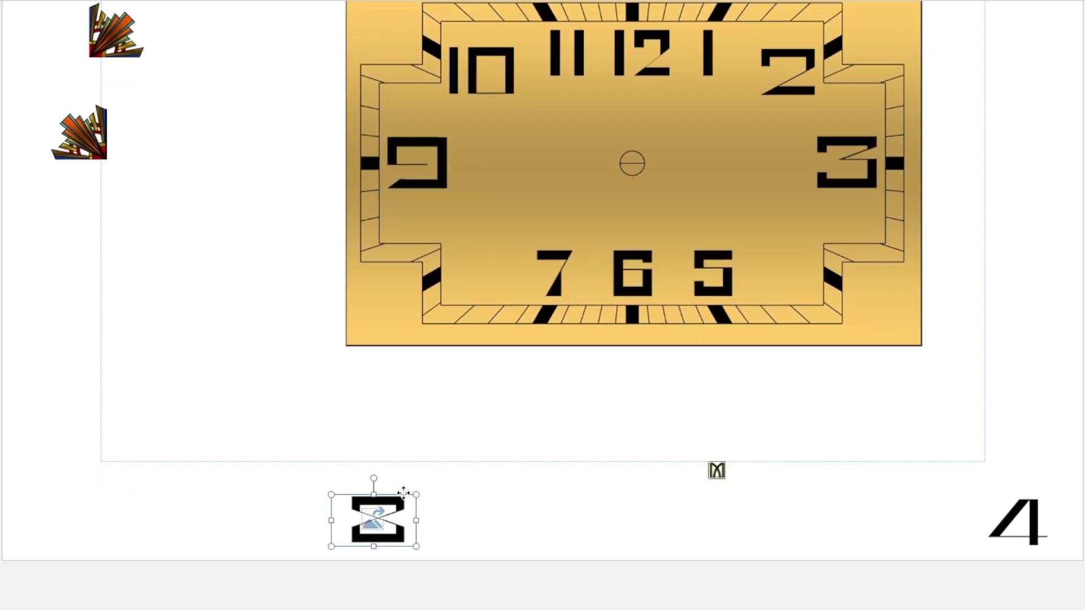
left_click_drag(403, 494, 512, 208)
left_click_drag(1008, 477, 778, 307)
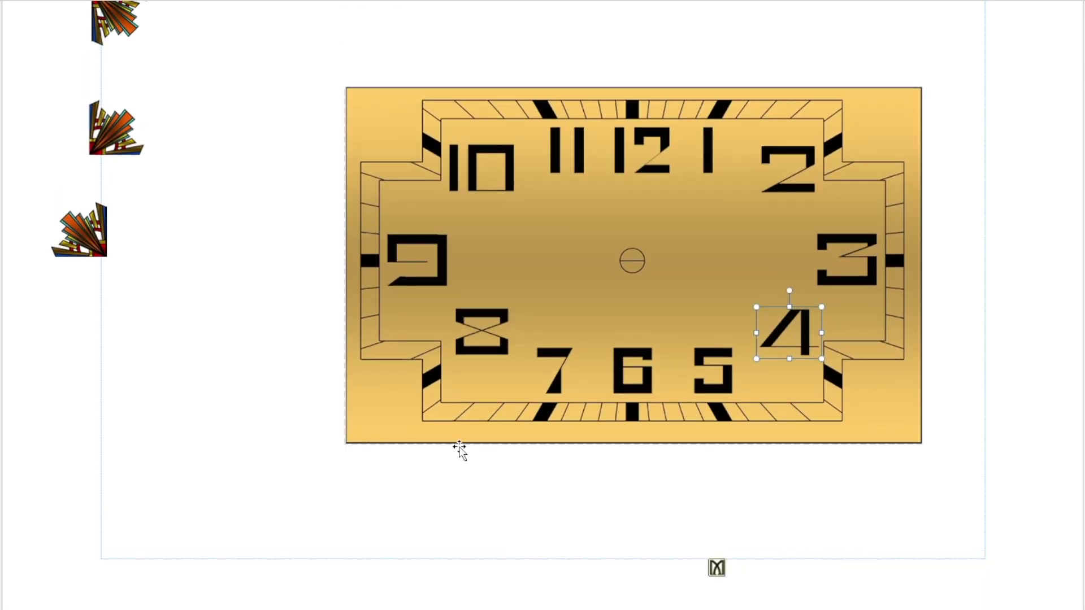
left_click_drag(490, 360, 481, 382)
left_click_drag(781, 345, 776, 383)
left_click(1036, 255)
Place a fan ornament in the dial's lower-right corner and nudge it flush with the outer edges of the stepped border
left_click_drag(79, 232, 974, 435)
key("Left")
key("Left")
key("Left")
key("Left")
key("Left")
key("Left")
key("Left")
key("Left")
key("Left")
key("Left")
key("Left")
key("Left")
key("Left")
key("Left")
key("Left")
key("Left")
key("Left")
key("Up")
key("Up")
key("Up")
key("Up")
key("Up")
key("Up")
key("Up")
key("Up")
key("Up")
key("Up")
key("Up")
key("Up")
key("Up")
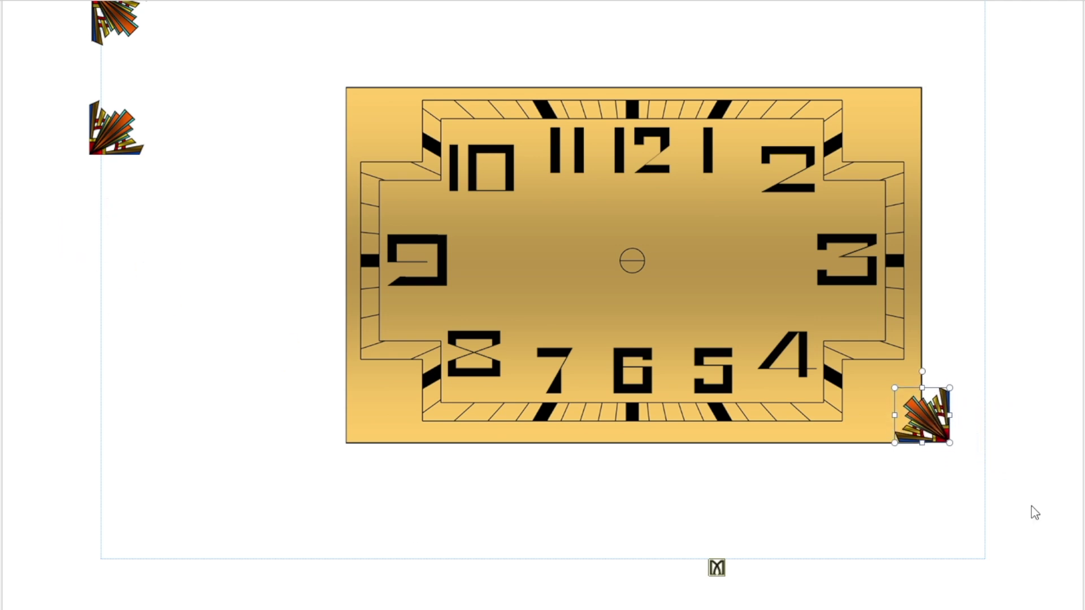
key("Left")
key("Left")
key("Left")
key("Left")
key("Left")
key("Left")
key("Left")
key("Left")
key("Left")
key("Left")
key("Left")
key("Left")
key("Left")
key("Left")
key("Left")
key("Right")
key("Right")
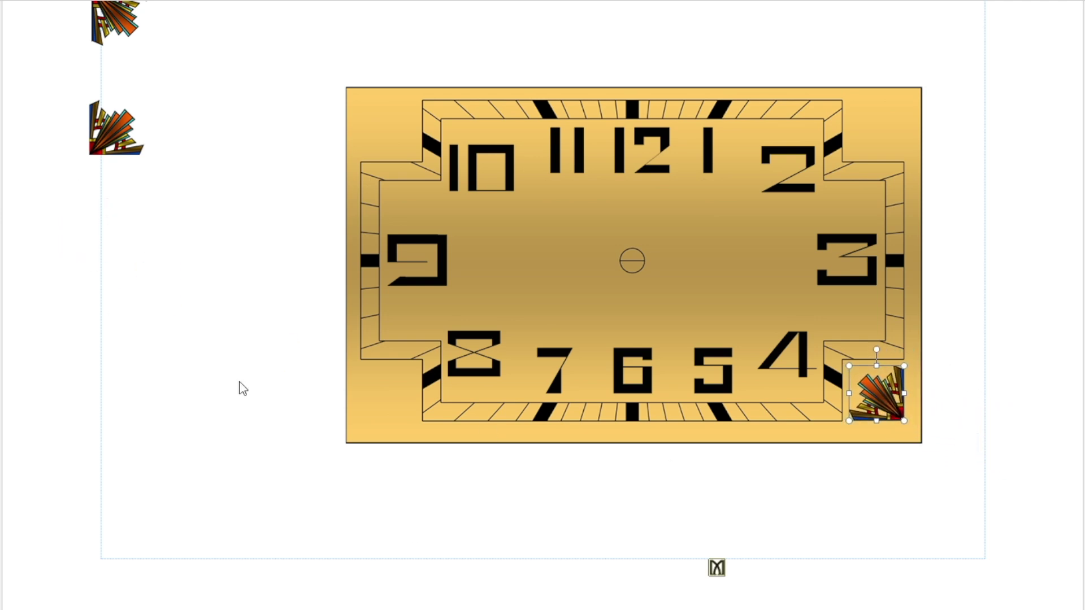
Place fan ornaments in the dial's lower-left and upper-right corners and bring the remaining one beside the upper-left corner
left_click_drag(116, 141, 387, 408)
left_click_drag(115, 26, 285, 148)
scroll(266, 215, "up", 4)
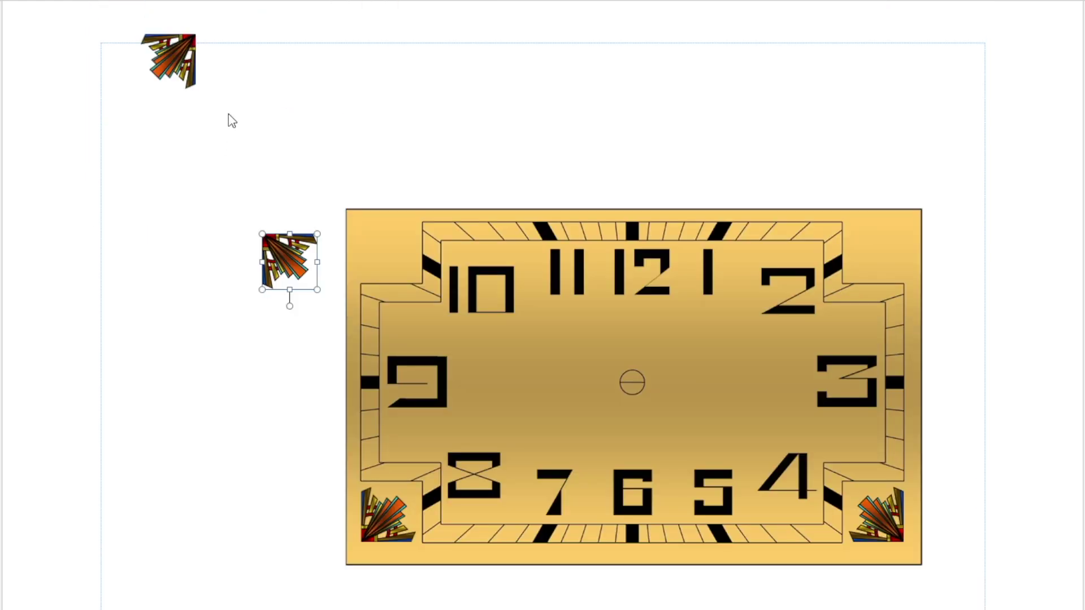
left_click_drag(169, 45, 875, 234)
Move the last fan ornament into the dial's upper-left corner and nudge it into line with the stepped border
left_click_drag(289, 259, 349, 260)
key("Right")
key("Right")
key("Right")
key("Right")
key("Right")
key("Right")
key("Right")
key("Right")
key("Right")
key("Right")
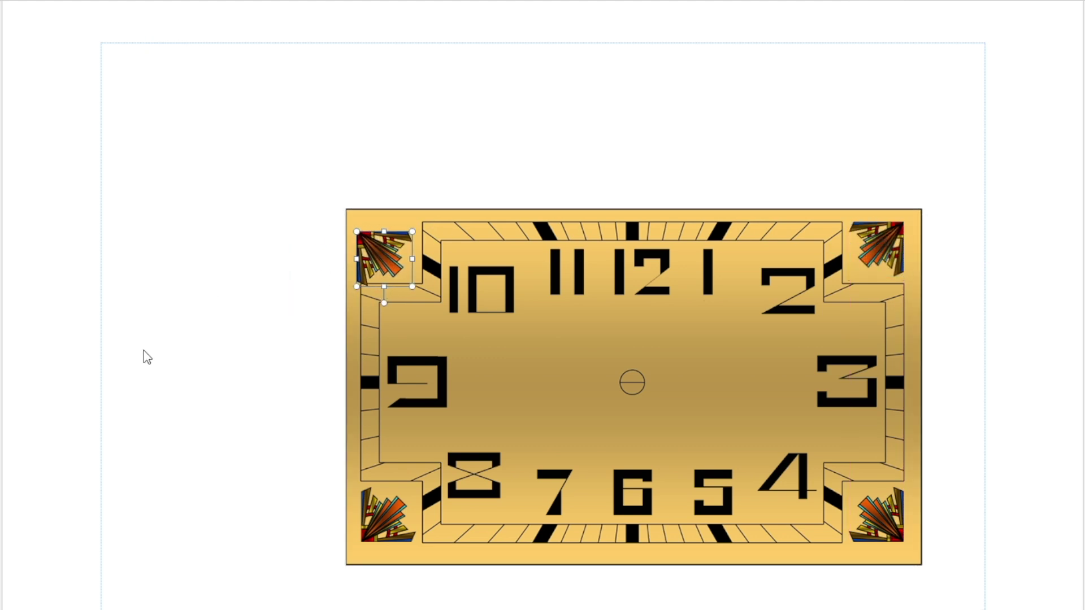
key("Up")
key("Up")
key("Up")
key("Up")
key("Up")
key("Up")
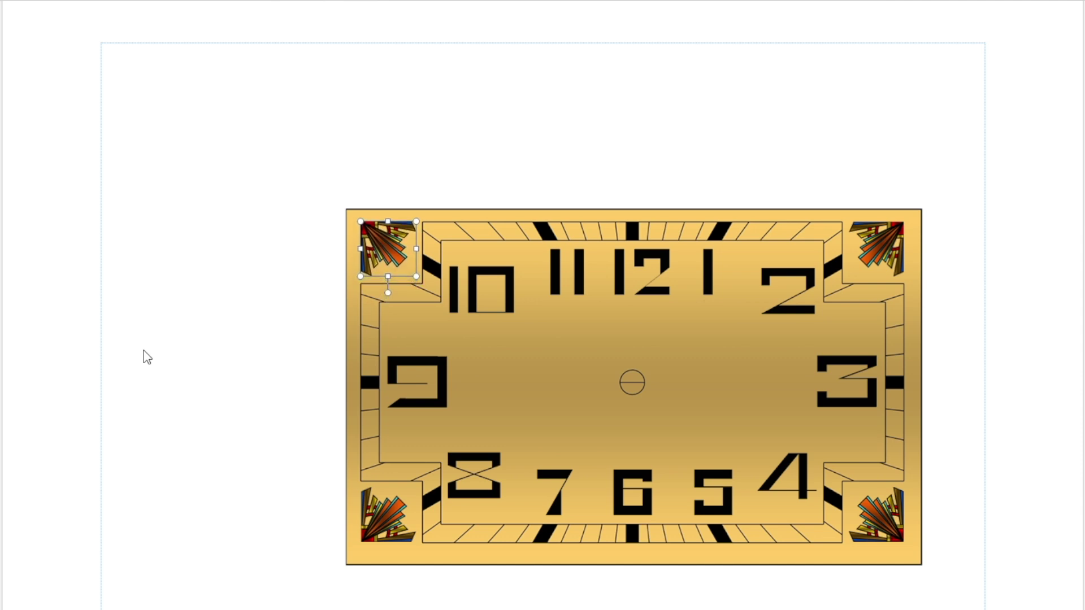
left_click(187, 131)
Place the small M emblem above the 6 and set the clock hands with their pivot on the dial's centre circle
scroll(163, 175, "down", 1)
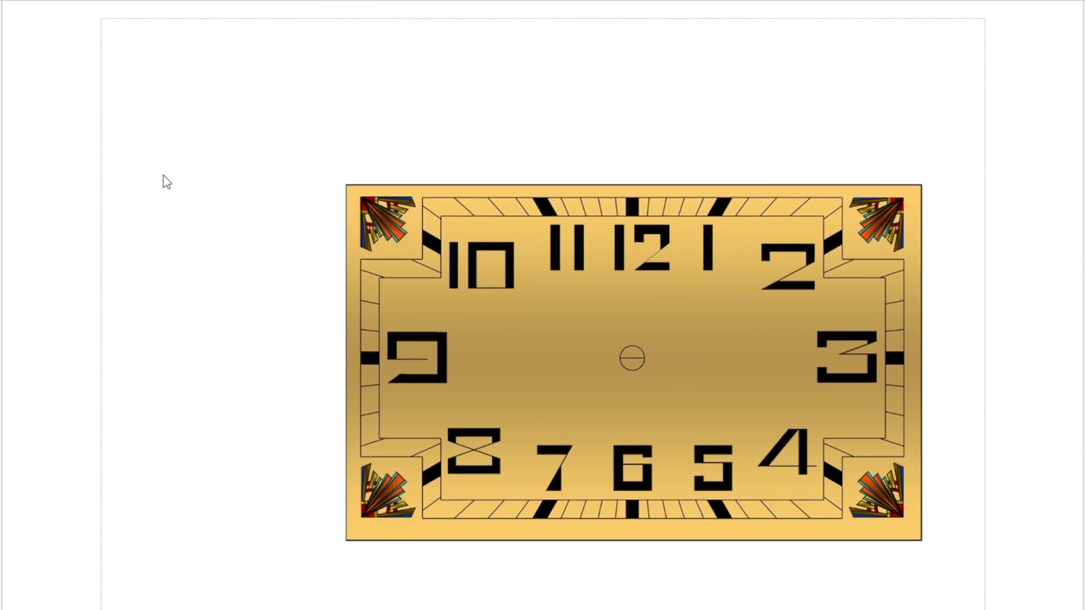
scroll(97, 435, "down", 2)
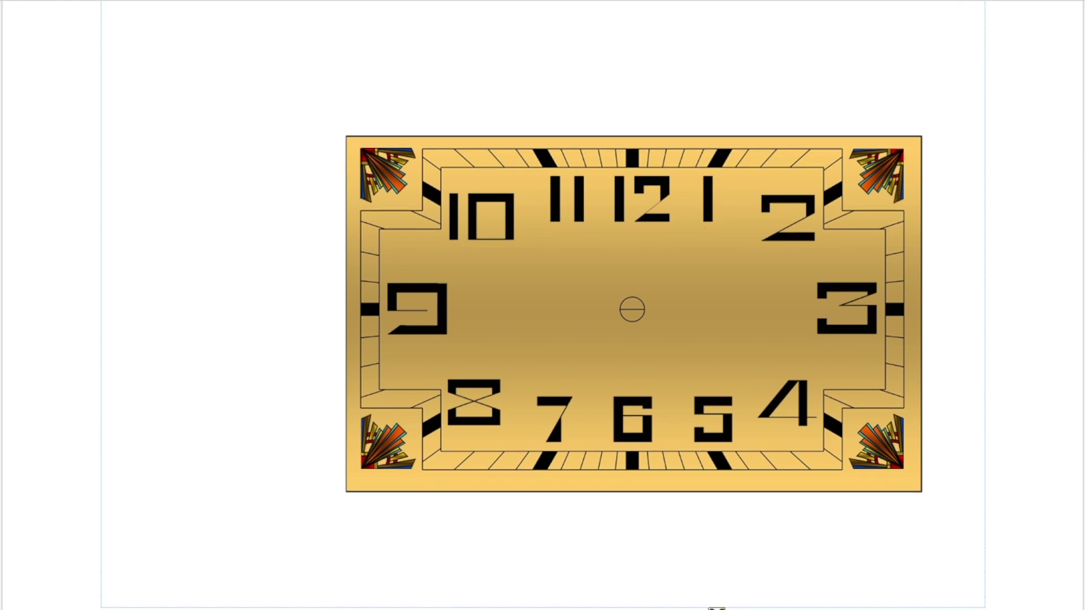
left_click(718, 607)
left_click_drag(729, 606, 659, 360)
left_click(964, 329)
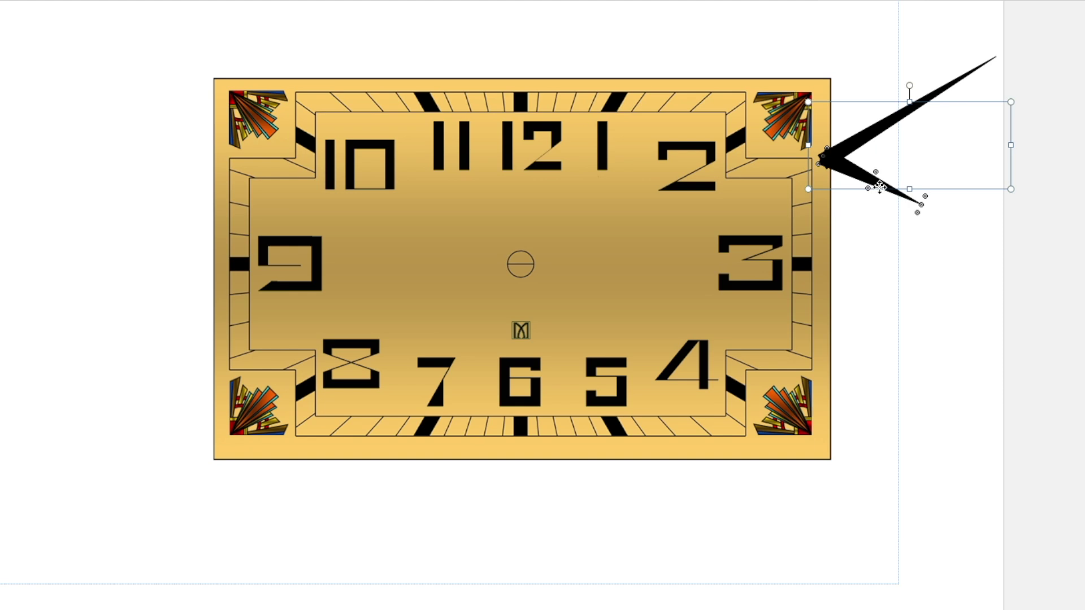
left_click_drag(879, 186, 573, 289)
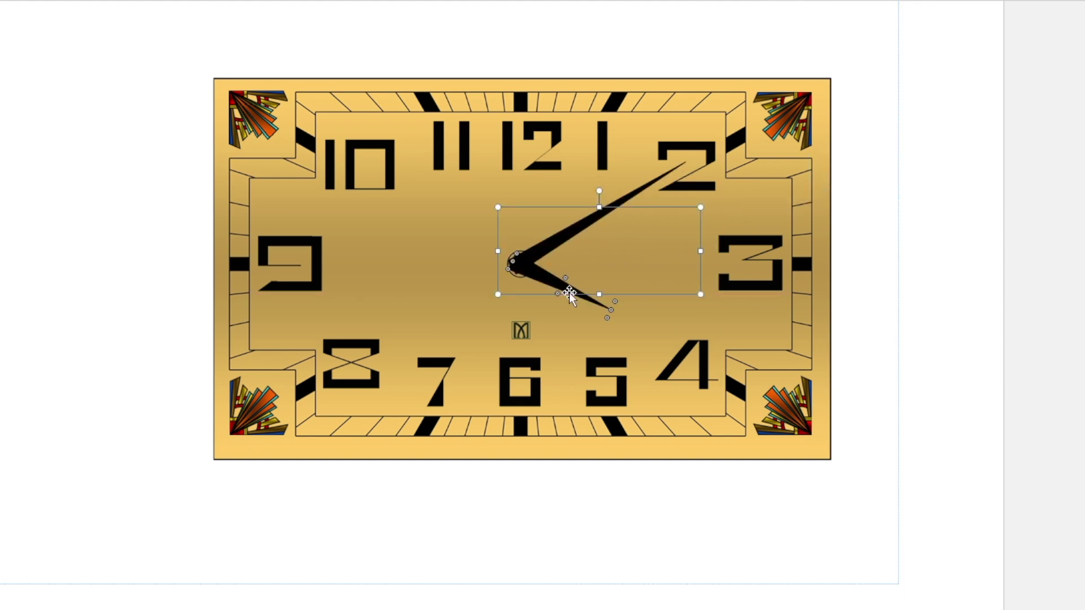
left_click(1068, 206)
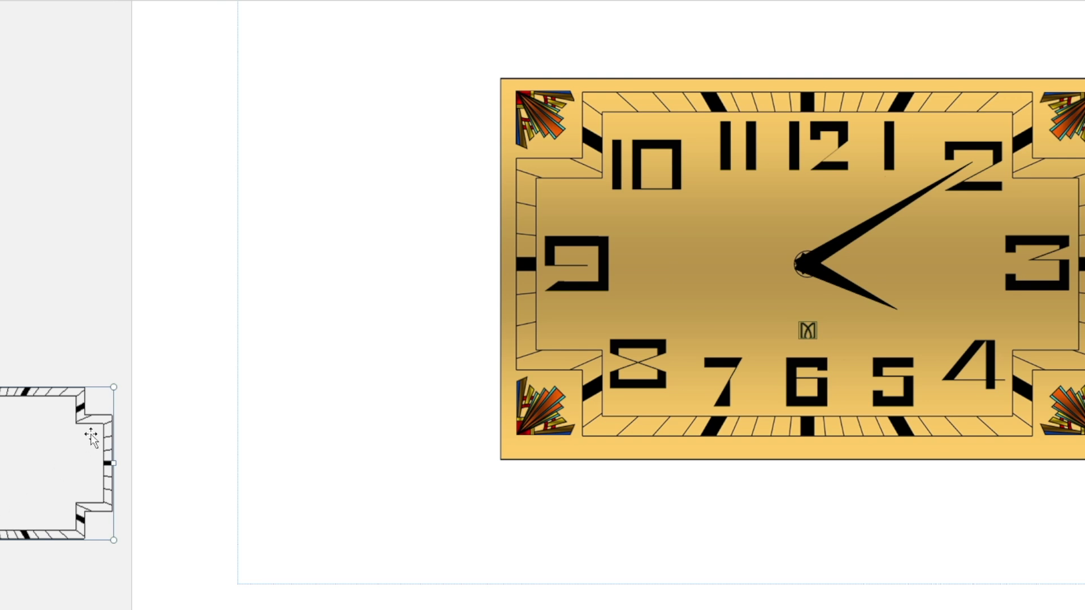
Bring the small stepped dial picture beside the gold dial and check its fill and line settings in Format Picture
left_click_drag(91, 437, 421, 327)
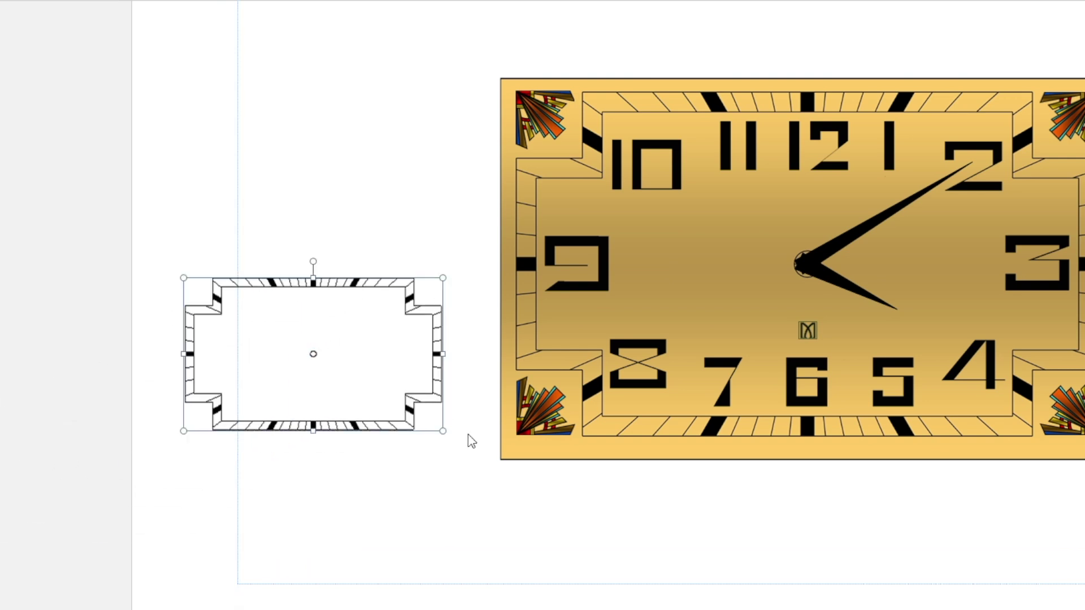
mouse_move(356, 285)
right_click(356, 285)
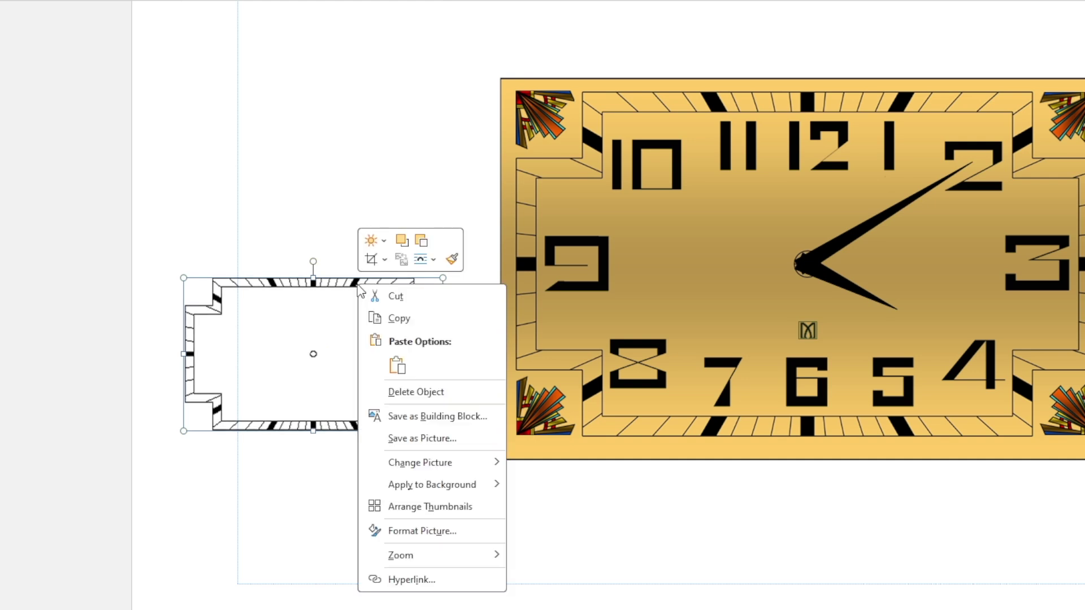
left_click(423, 529)
left_click(325, 68)
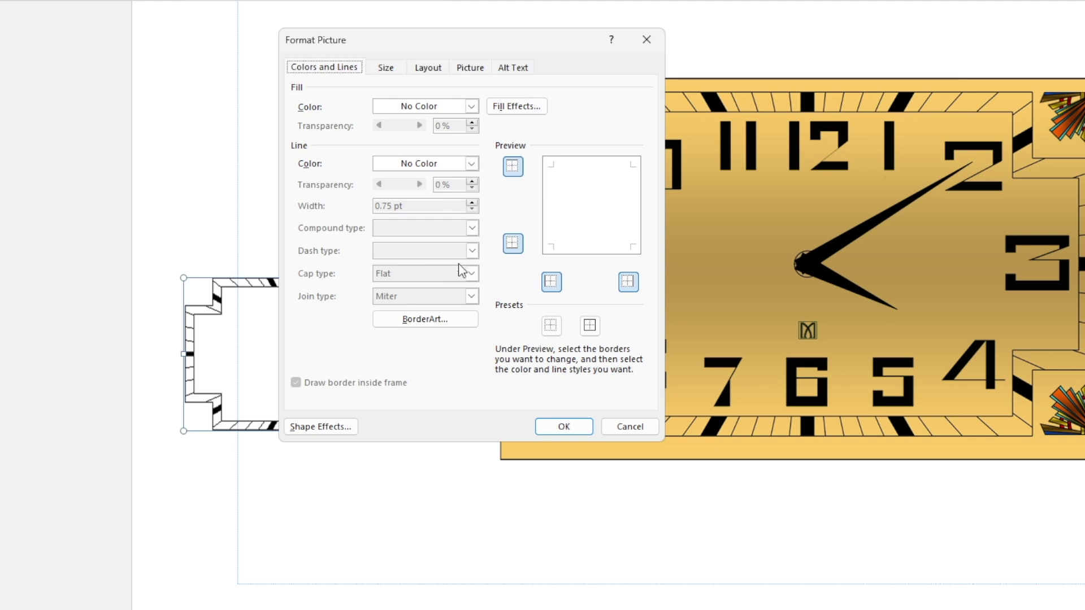
left_click(580, 426)
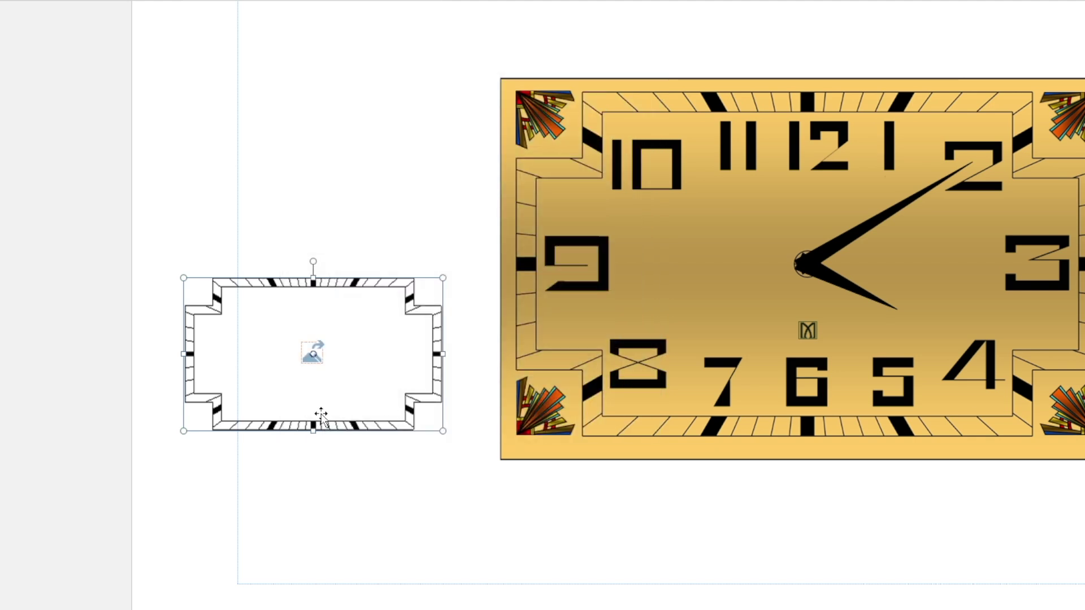
Place the small stepped dial around the hands' pivot at the centre of the gold dial
left_click_drag(257, 429, 757, 338)
left_click(316, 217)
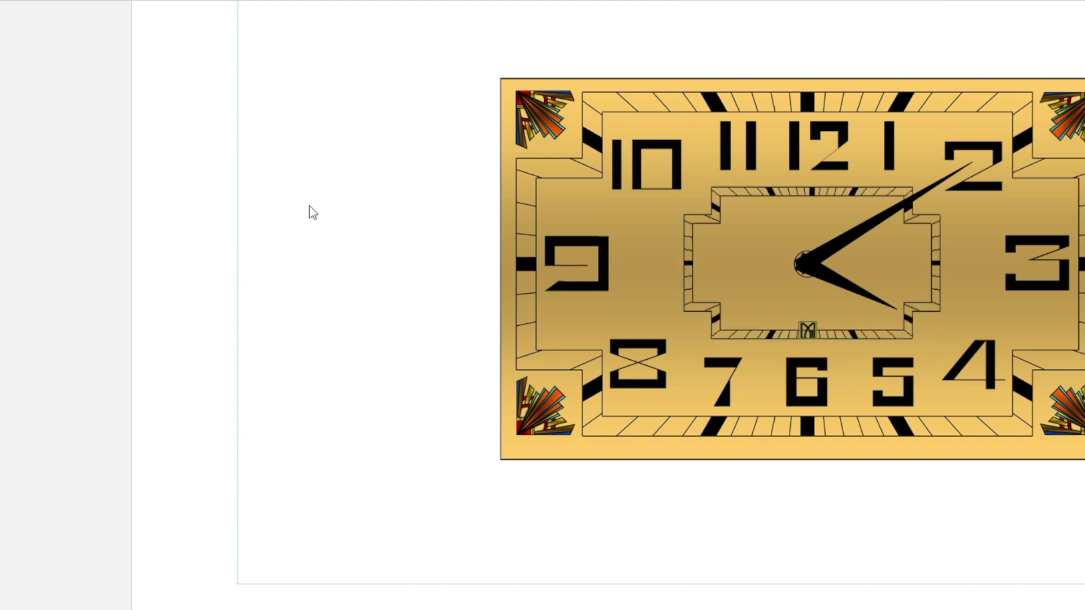
left_click(814, 320)
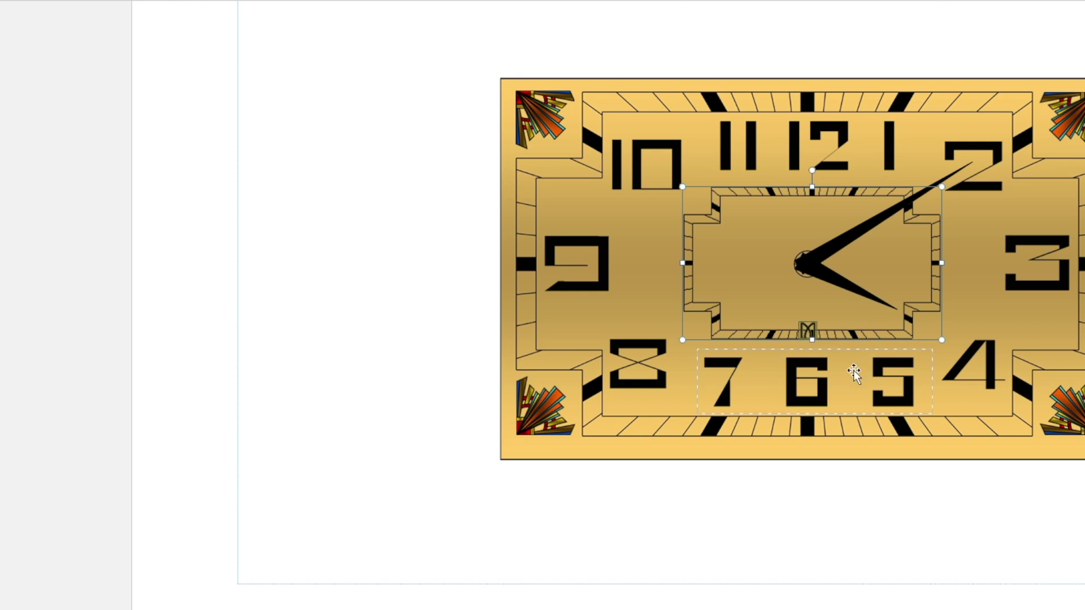
Nudge the M emblem up and slightly right so it sits inside the small dial above its lower border
left_click(758, 526)
left_click_drag(723, 34, 881, 396)
key("Up")
key("Up")
key("Up")
key("Up")
key("Up")
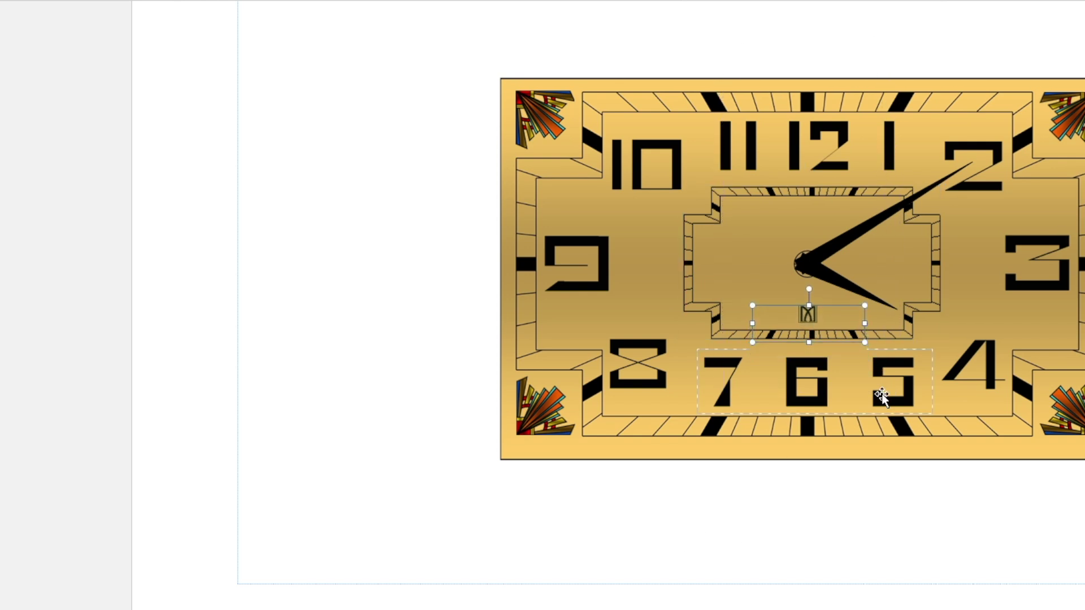
key("Right")
key("Right")
key("Right")
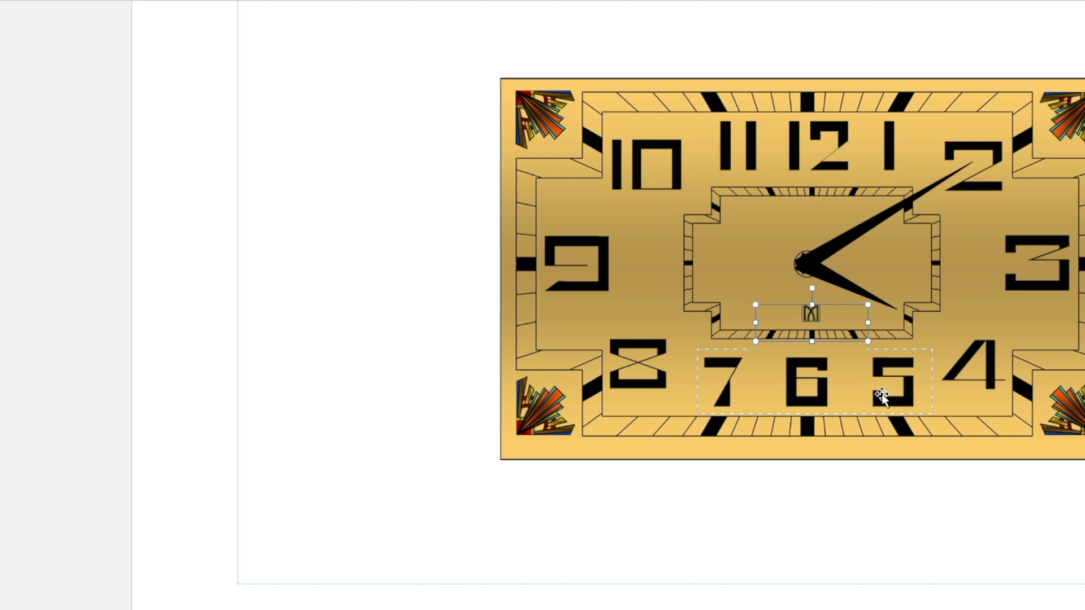
left_click(297, 310)
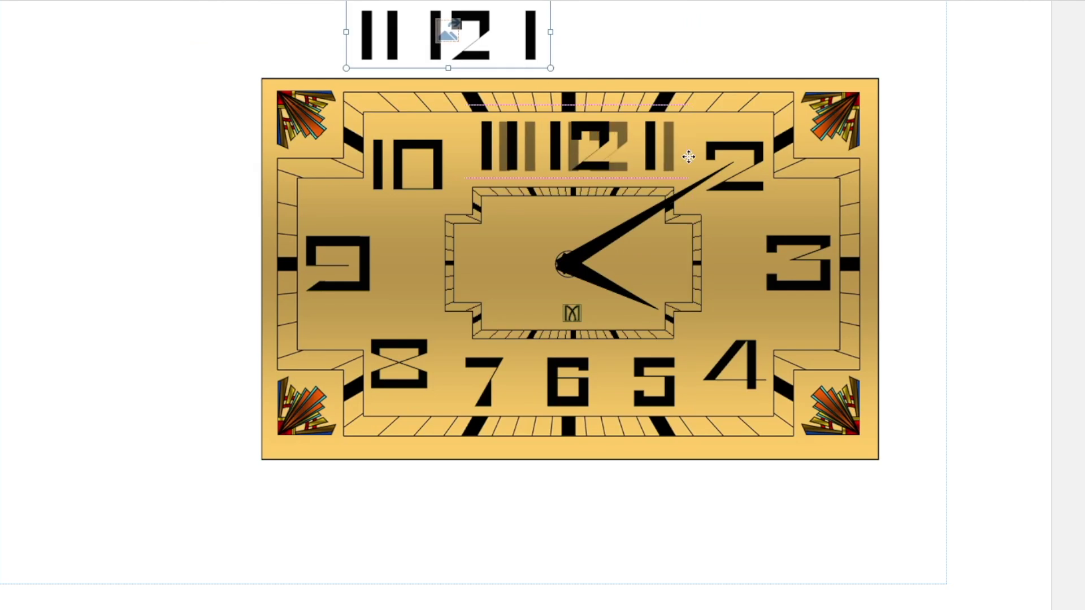
Set the spare 11 12 1 numerals beside the dial and enlarge the gold dial picture from its upper-right corner
left_click_drag(448, 31, 102, 96)
left_click(909, 61)
Reposition the small inner dial and all the hour numerals to match the markers of the enlarged gold dial
left_click_drag(650, 149, 656, 133)
left_click_drag(695, 283, 708, 277)
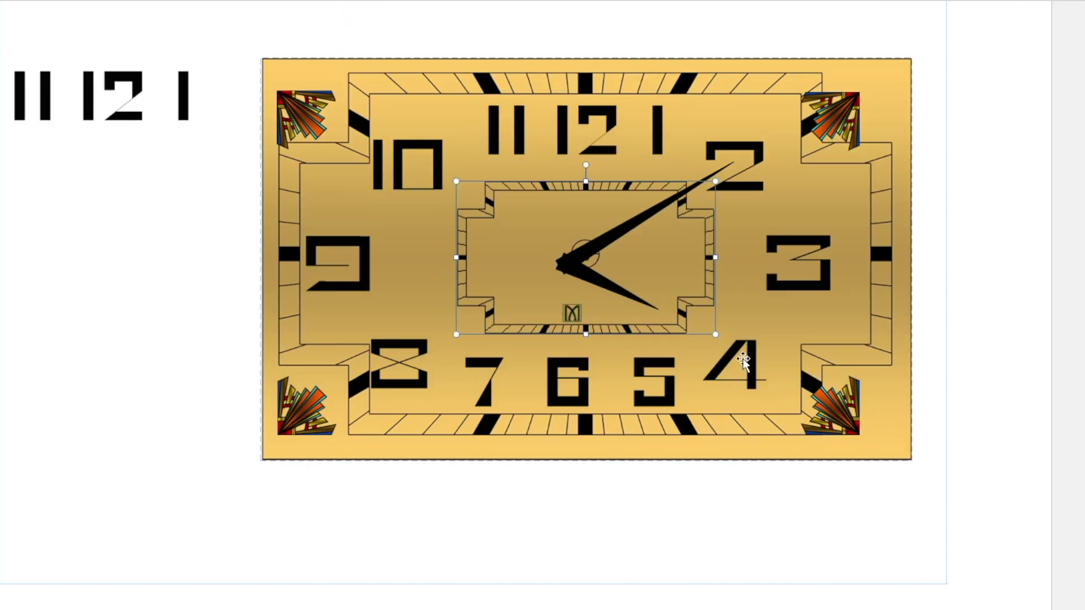
left_click_drag(757, 175, 786, 167)
left_click_drag(837, 285, 864, 278)
left_click_drag(756, 376, 787, 365)
left_click_drag(696, 394, 711, 394)
left_click_drag(427, 333, 436, 318)
left_click_drag(358, 302, 362, 295)
left_click_drag(422, 193, 425, 187)
Move the upper-left, upper-right and lower-right fan ornaments into the corners of the enlarged dial
left_click_drag(305, 118, 305, 102)
left_click_drag(842, 136, 872, 118)
left_click_drag(830, 419, 862, 419)
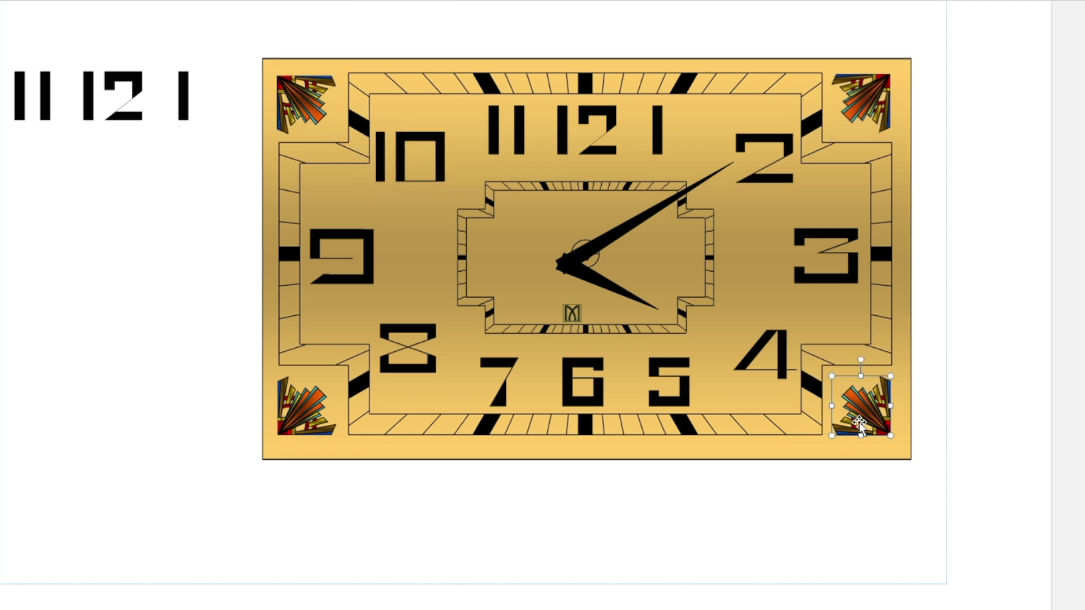